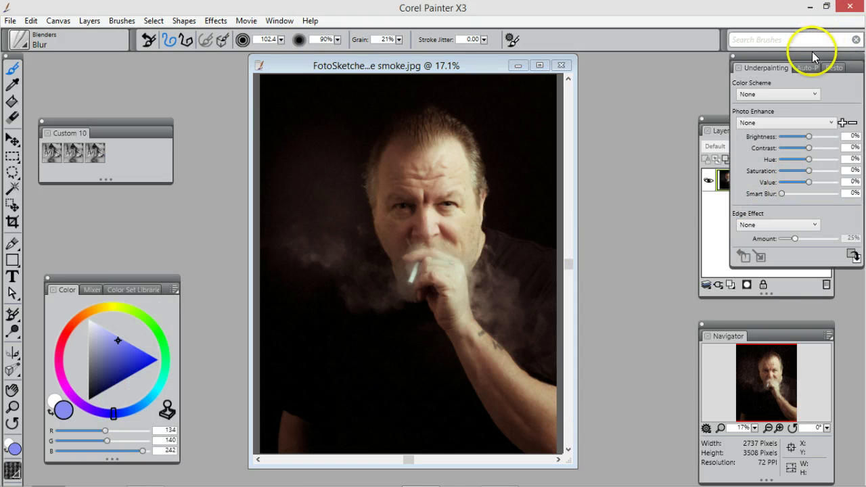
Step: Raise the photo's saturation to about 32% in the Underpainting settings and close them
drag(793, 58, 723, 74)
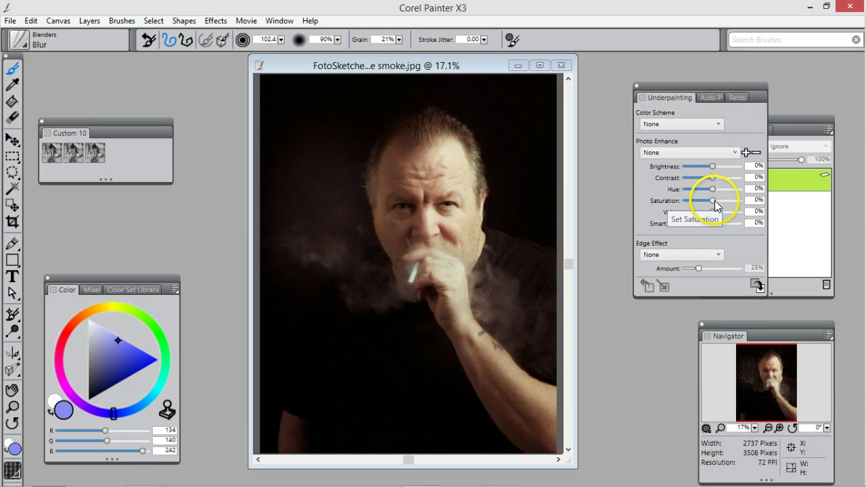
drag(715, 200, 724, 201)
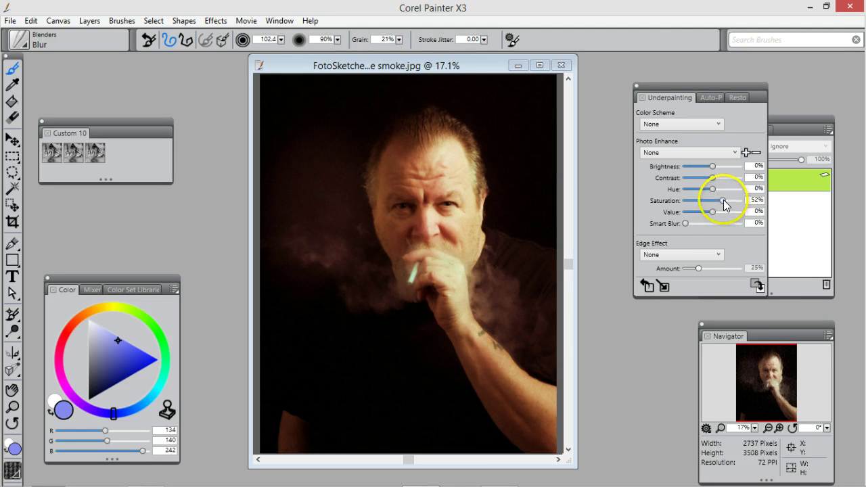
click(636, 85)
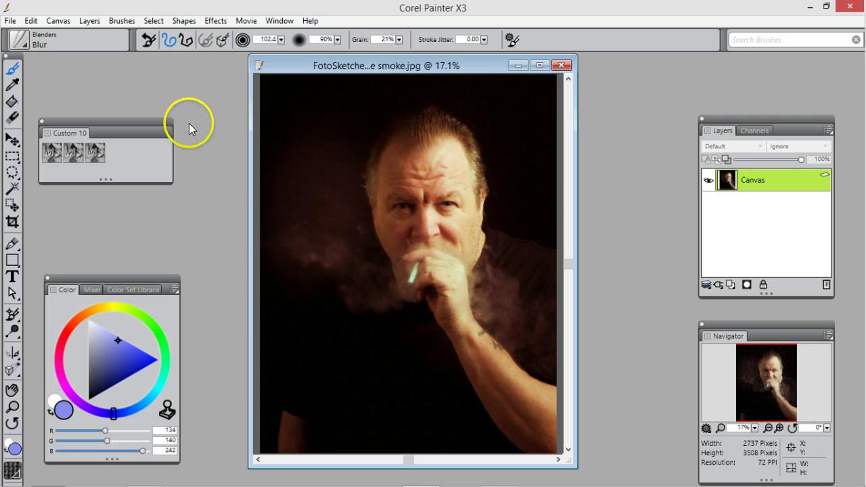
Step: Clone the smoke photo into a new document and close the original without saving its changes
click(10, 21)
click(42, 137)
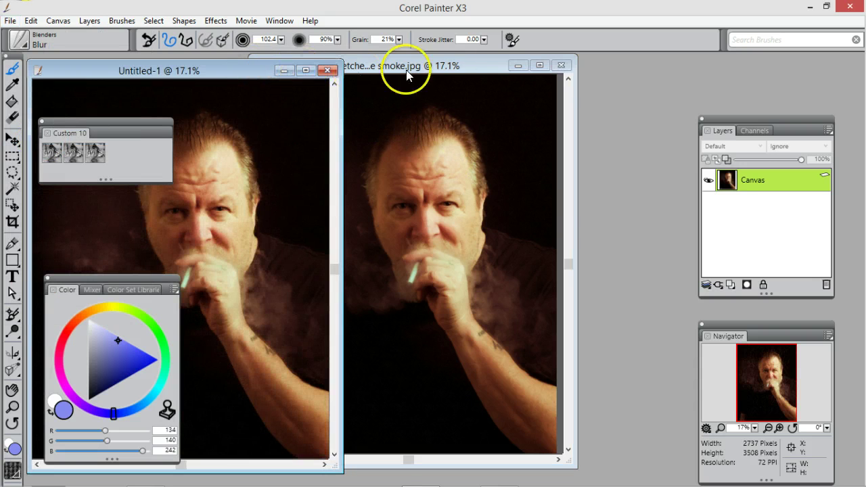
click(481, 63)
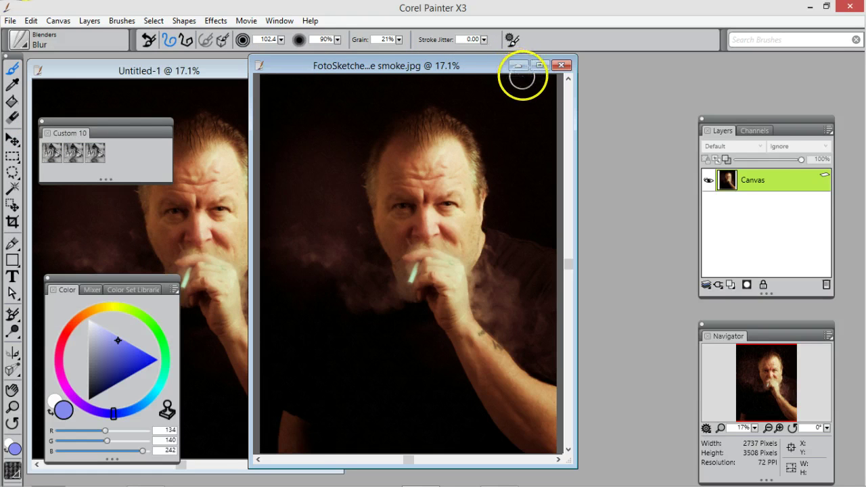
click(562, 66)
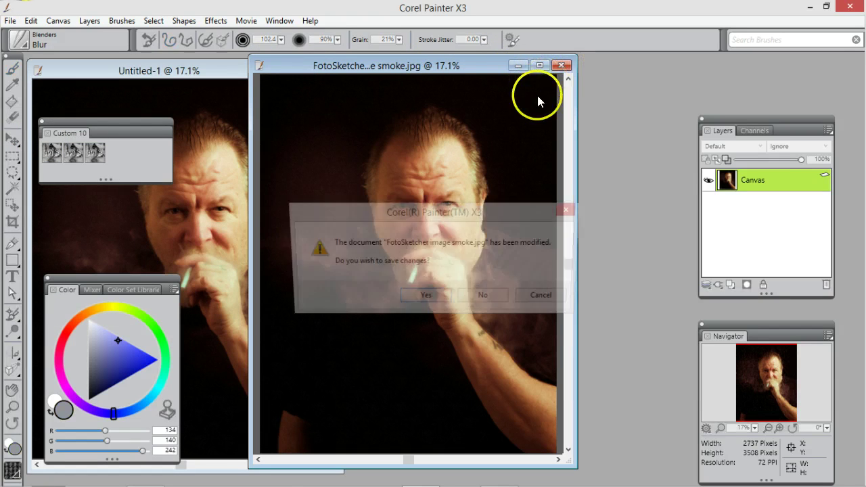
click(472, 300)
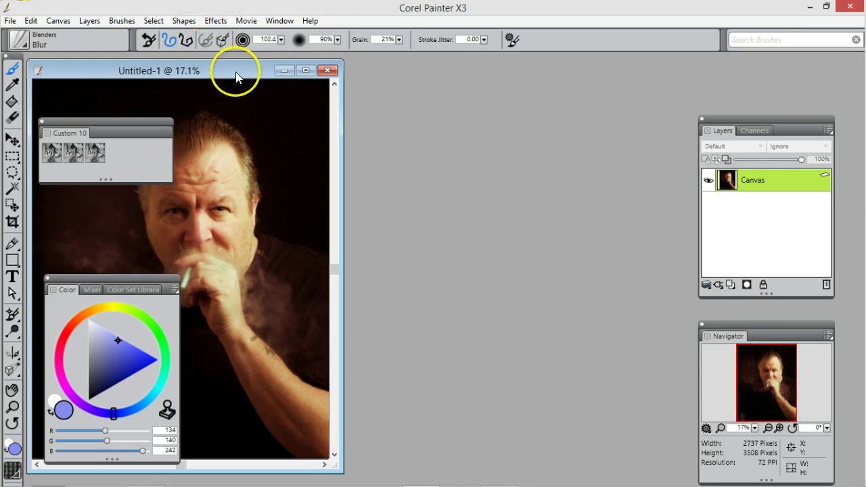
Step: Move the cloned image's window clear of the palettes and maximize it
drag(235, 77, 454, 88)
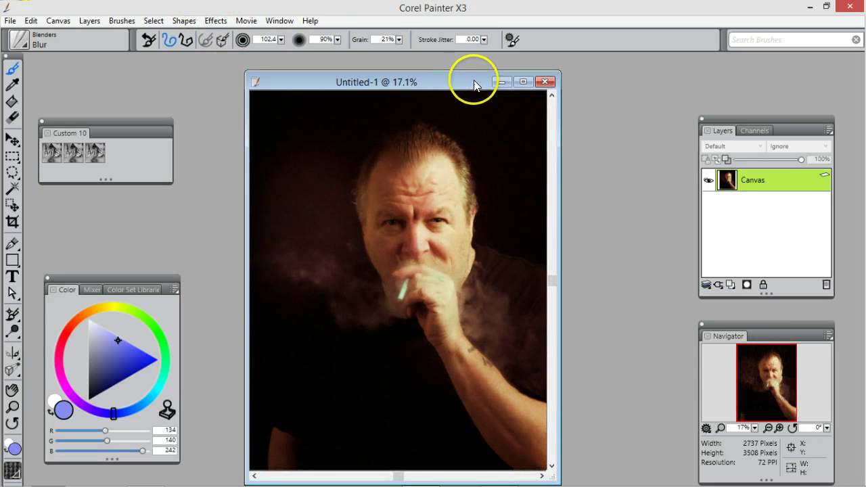
click(523, 82)
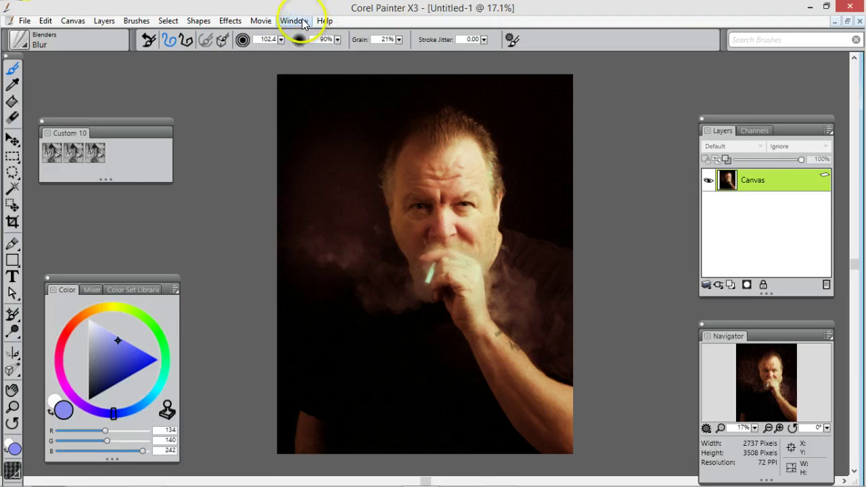
Step: Blend the skin across the forehead with broad strokes of the MS_MESSIER brush at size 78.5
click(302, 24)
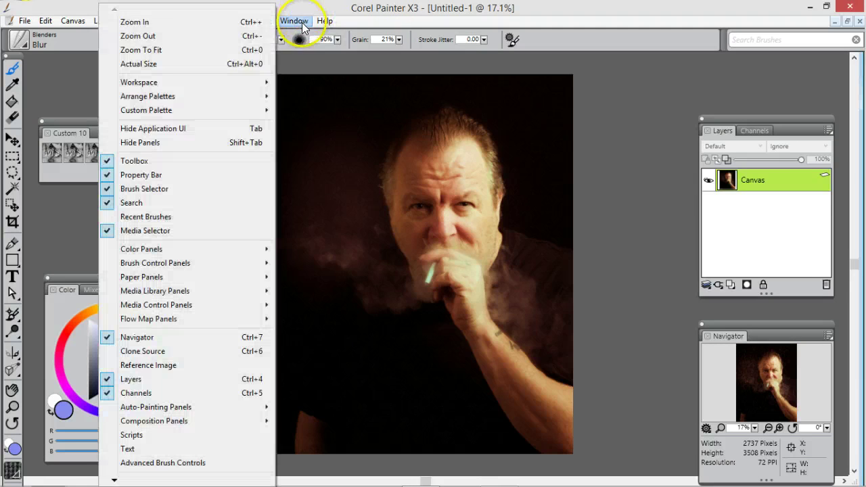
click(238, 68)
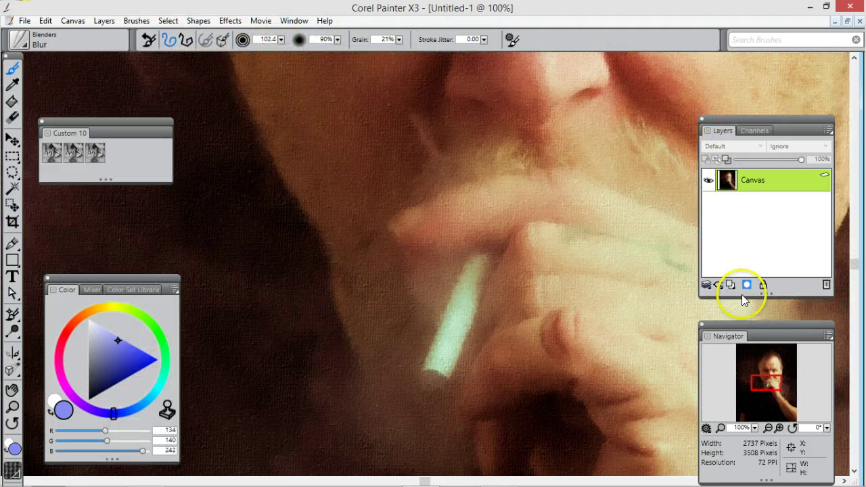
drag(756, 359, 773, 369)
drag(756, 431, 755, 433)
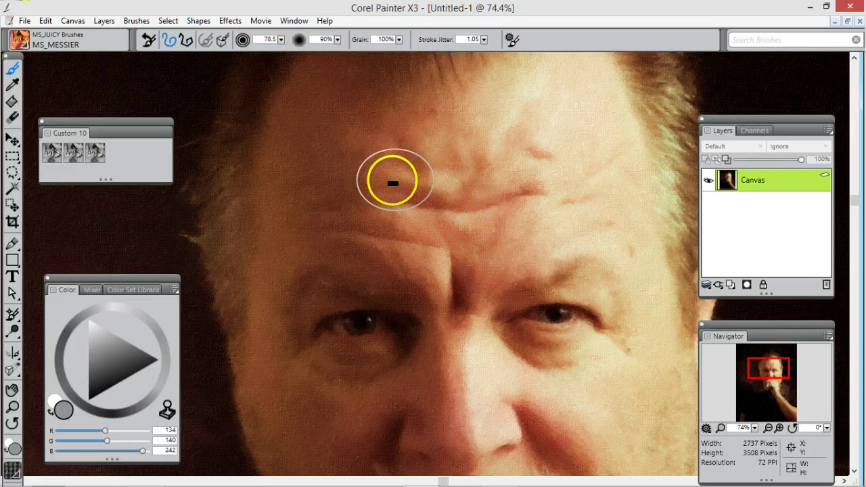
mouse_move(375, 178)
mouse_down()
mouse_move(403, 193)
mouse_move(482, 190)
mouse_move(453, 192)
mouse_move(447, 182)
mouse_move(516, 151)
mouse_move(508, 141)
mouse_move(523, 115)
mouse_move(499, 132)
mouse_move(466, 135)
mouse_move(448, 152)
mouse_move(523, 123)
mouse_move(550, 127)
mouse_move(600, 102)
mouse_up()
mouse_move(583, 171)
mouse_down()
mouse_move(564, 143)
mouse_move(523, 151)
mouse_move(437, 133)
mouse_move(377, 142)
mouse_move(311, 113)
mouse_move(309, 159)
mouse_move(347, 181)
mouse_move(287, 216)
mouse_move(368, 207)
mouse_move(396, 223)
mouse_up()
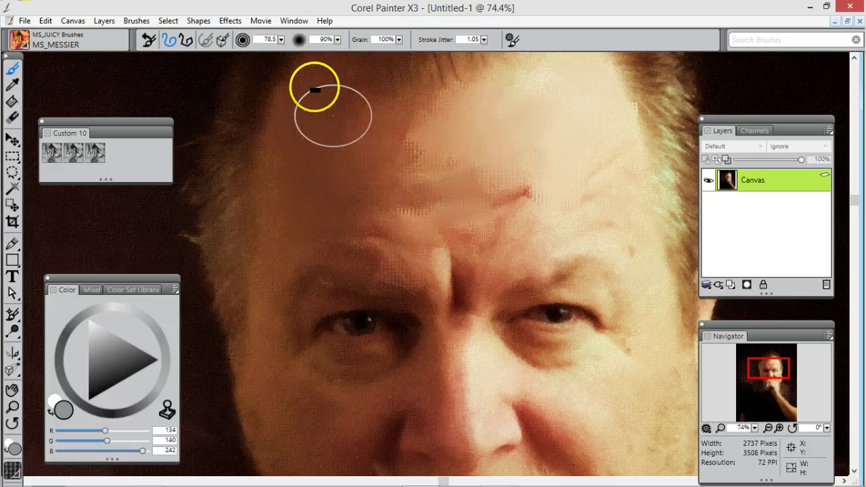
Step: Reduce the brush size to 36.7 and blend the forehead wrinkles and the skin above the eyebrows
drag(279, 46, 260, 49)
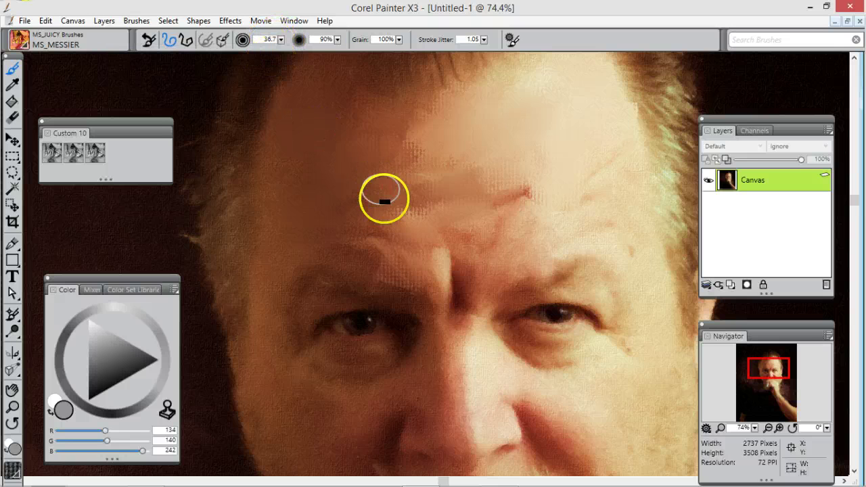
mouse_move(405, 201)
mouse_down()
mouse_move(464, 203)
mouse_move(541, 181)
mouse_up()
drag(537, 245, 561, 220)
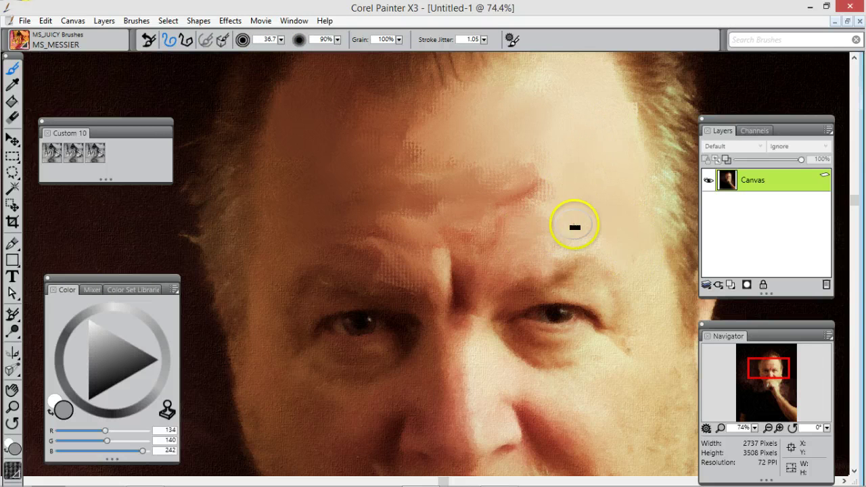
mouse_move(575, 227)
mouse_down()
mouse_move(470, 273)
mouse_move(456, 227)
mouse_move(456, 289)
mouse_move(448, 307)
mouse_move(471, 304)
mouse_move(505, 252)
mouse_move(445, 290)
mouse_move(437, 260)
mouse_move(444, 314)
mouse_move(465, 319)
mouse_move(493, 280)
mouse_move(453, 151)
mouse_move(439, 229)
mouse_move(378, 274)
mouse_move(352, 251)
mouse_move(328, 249)
mouse_move(362, 237)
mouse_move(320, 246)
mouse_move(290, 232)
mouse_move(282, 167)
mouse_move(278, 260)
mouse_move(251, 327)
mouse_move(287, 264)
mouse_move(357, 254)
mouse_move(482, 276)
mouse_move(477, 256)
mouse_move(435, 235)
mouse_move(443, 208)
mouse_move(515, 247)
mouse_move(508, 258)
mouse_move(527, 249)
mouse_up()
mouse_move(621, 277)
mouse_down()
mouse_move(486, 134)
mouse_move(468, 161)
mouse_move(446, 163)
mouse_move(432, 139)
mouse_move(375, 144)
mouse_move(397, 134)
mouse_move(425, 202)
mouse_move(374, 203)
mouse_move(368, 218)
mouse_move(427, 216)
mouse_move(405, 239)
mouse_move(439, 235)
mouse_move(376, 262)
mouse_move(377, 254)
mouse_move(440, 259)
mouse_move(398, 270)
mouse_move(424, 261)
mouse_move(412, 271)
mouse_move(434, 250)
mouse_move(465, 270)
mouse_move(450, 266)
mouse_move(457, 279)
mouse_move(448, 295)
mouse_move(551, 242)
mouse_up()
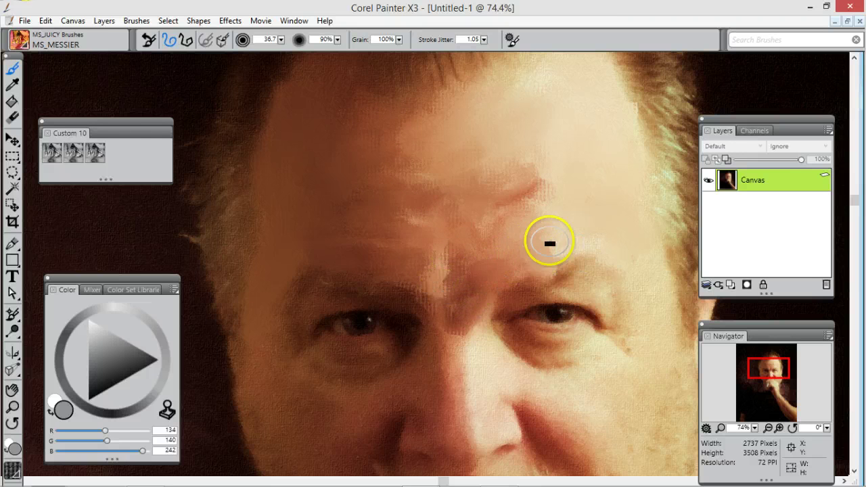
Step: Switch to the MS_HEAVYSOFT brush at size 10.4 and paint over the lit-side eyebrow and the area between the brows
click(74, 153)
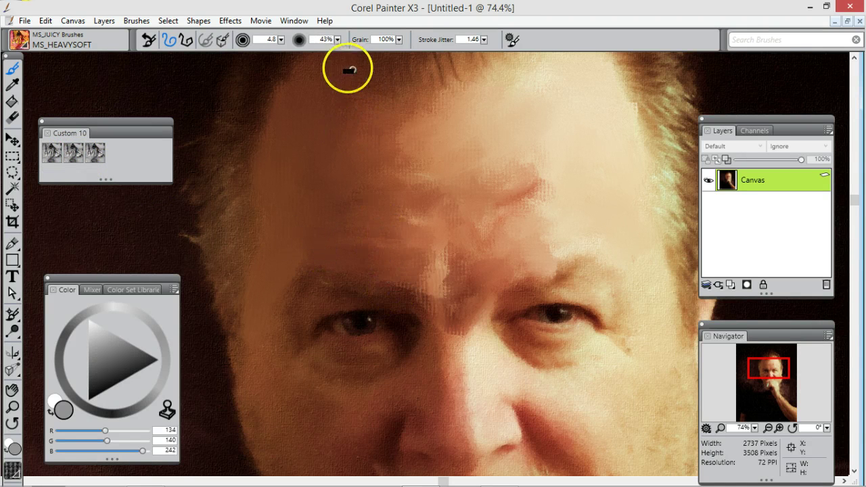
drag(281, 40, 288, 41)
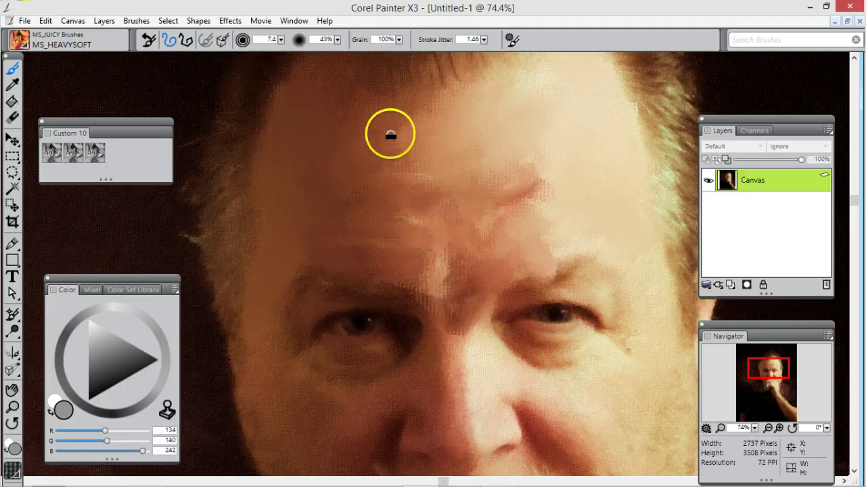
drag(280, 41, 299, 58)
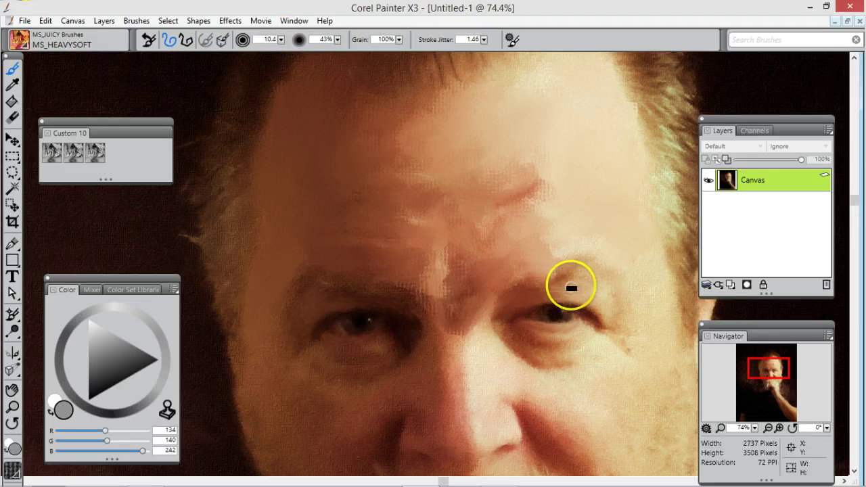
mouse_move(521, 278)
mouse_down()
mouse_move(559, 276)
mouse_move(543, 282)
mouse_move(568, 266)
mouse_up()
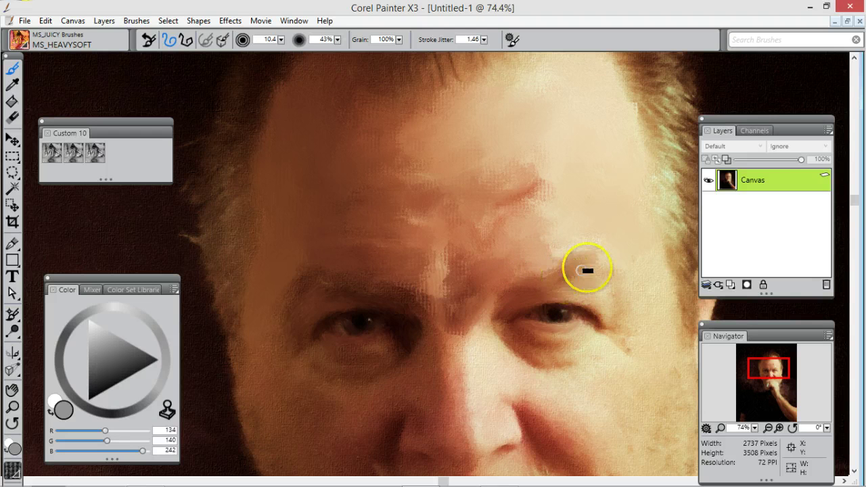
mouse_move(473, 272)
mouse_down()
mouse_move(450, 297)
mouse_move(446, 291)
mouse_move(457, 323)
mouse_move(453, 271)
mouse_move(387, 264)
mouse_move(382, 292)
mouse_move(362, 297)
mouse_move(385, 291)
mouse_move(320, 274)
mouse_move(306, 282)
mouse_move(318, 270)
mouse_move(308, 299)
mouse_move(364, 337)
mouse_move(404, 345)
mouse_move(470, 323)
mouse_move(487, 263)
mouse_up()
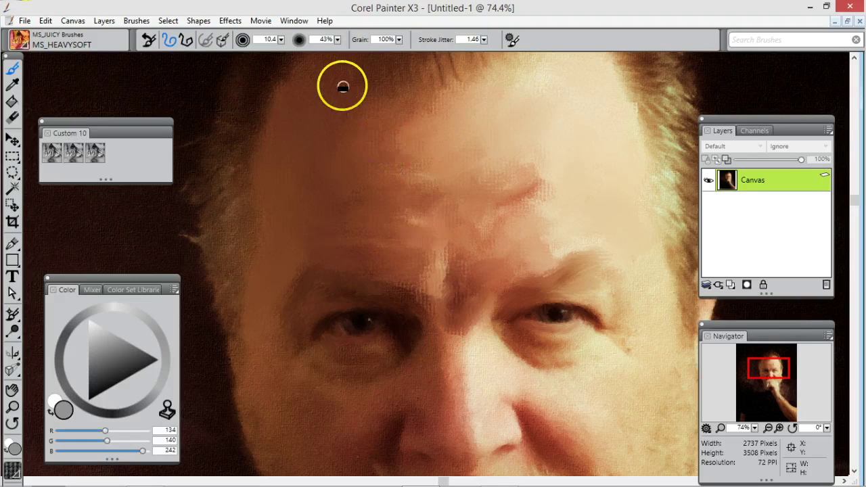
Step: Return to the MS_MESSIER brush at size 36.6 and blend the nose, temple and cheeks
click(54, 152)
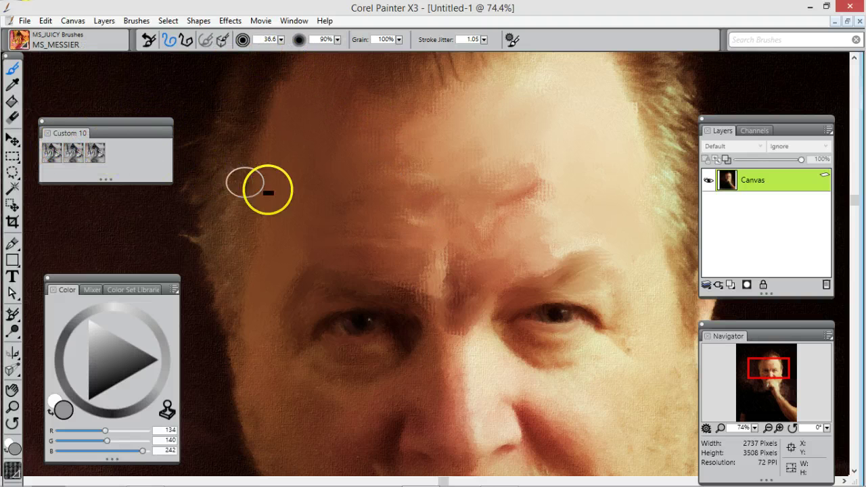
drag(781, 364, 775, 377)
mouse_move(420, 148)
mouse_down()
mouse_move(454, 219)
mouse_move(415, 178)
mouse_move(412, 250)
mouse_move(462, 216)
mouse_move(562, 232)
mouse_move(614, 213)
mouse_move(612, 162)
mouse_move(593, 121)
mouse_up()
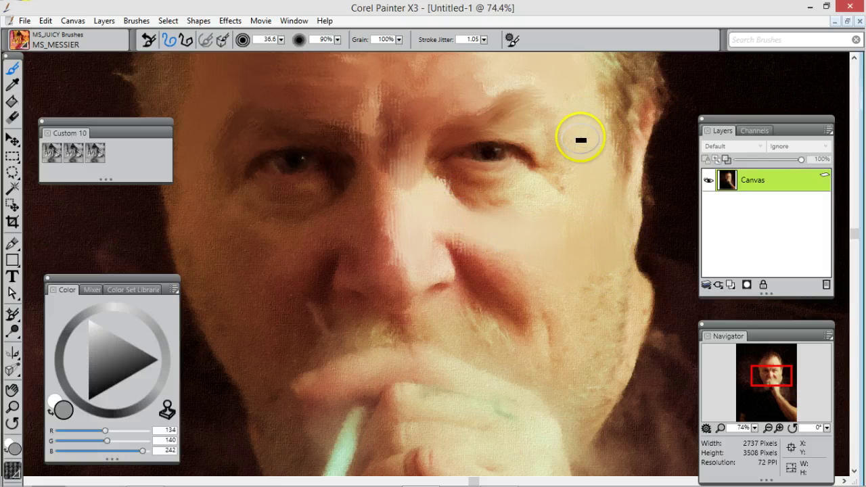
drag(580, 157, 570, 180)
drag(576, 122, 530, 159)
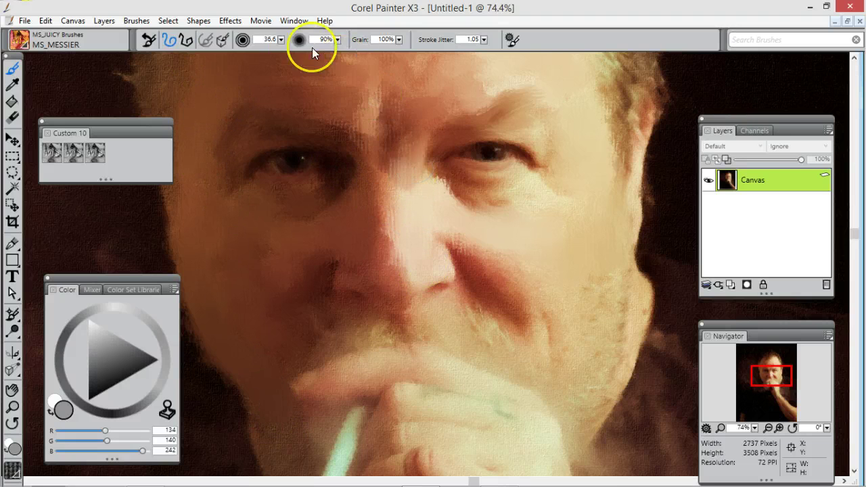
Step: Set the brush size to 18.3 and blend the skin beneath and around both eyes
drag(282, 39, 267, 43)
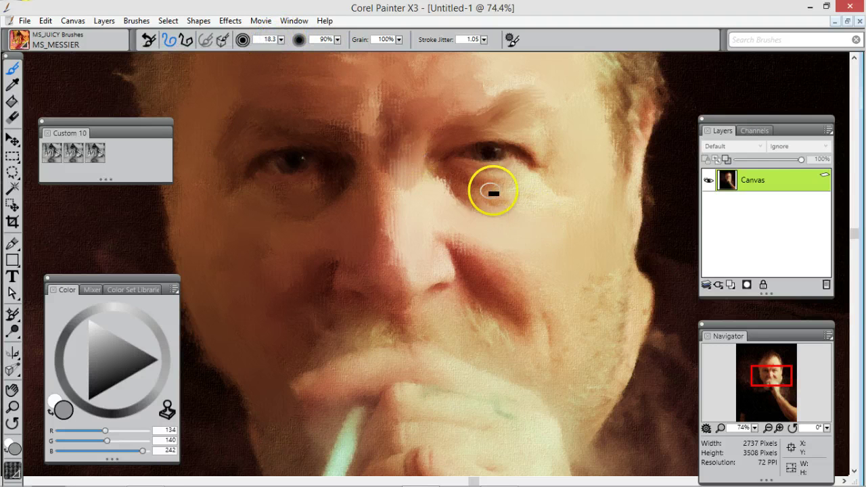
mouse_move(452, 171)
mouse_down()
mouse_move(469, 183)
mouse_move(514, 178)
mouse_move(485, 186)
mouse_move(519, 176)
mouse_move(470, 195)
mouse_up()
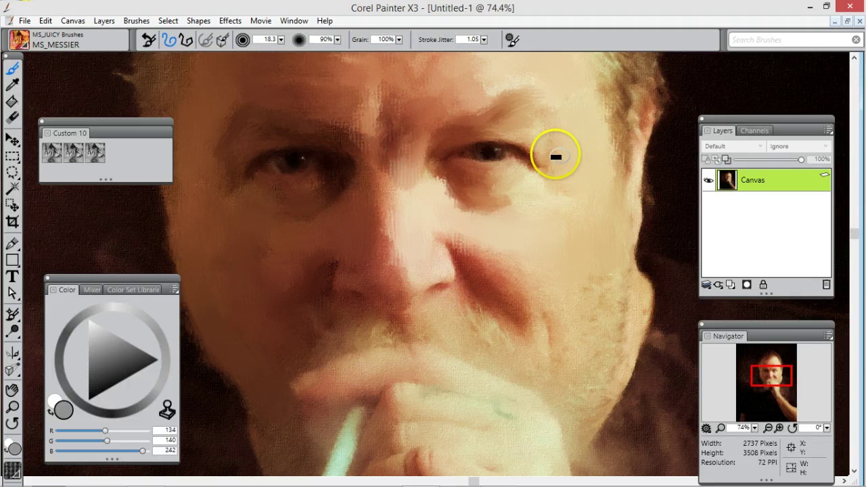
mouse_move(290, 189)
mouse_down()
mouse_move(230, 190)
mouse_move(318, 182)
mouse_move(293, 191)
mouse_move(342, 168)
mouse_move(367, 134)
mouse_move(300, 125)
mouse_move(373, 162)
mouse_up()
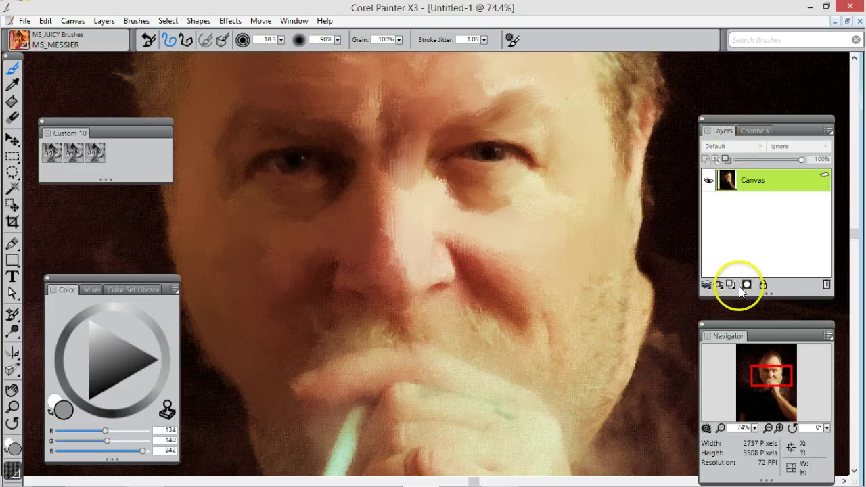
Step: Blend the hand, cigarette, mouth area and jaw with the MS_MESSIER brush at size 18.3
drag(766, 371, 765, 375)
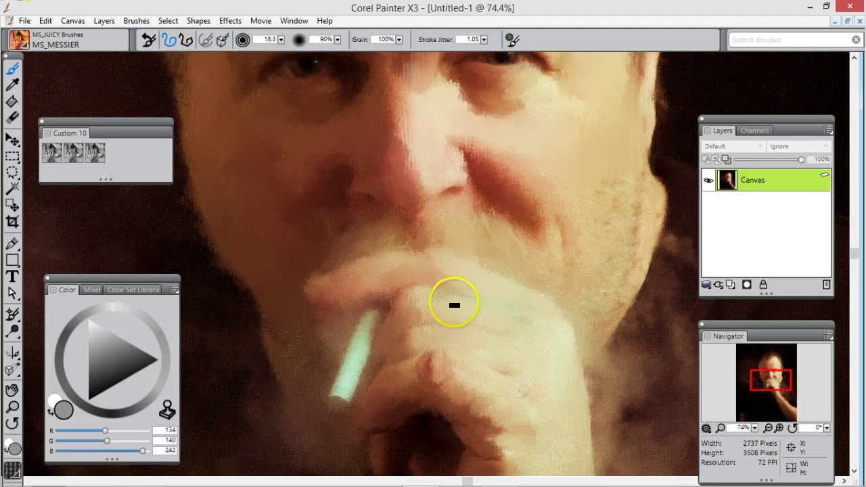
mouse_move(408, 316)
mouse_down()
mouse_move(389, 330)
mouse_move(375, 328)
mouse_move(371, 317)
mouse_move(335, 374)
mouse_move(363, 341)
mouse_move(340, 399)
mouse_up()
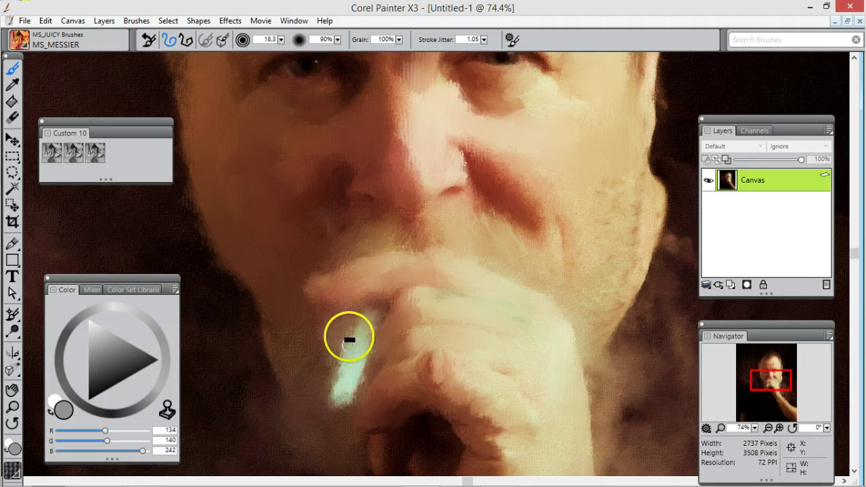
mouse_move(347, 343)
mouse_down()
mouse_move(319, 381)
mouse_move(339, 336)
mouse_move(326, 386)
mouse_move(342, 365)
mouse_up()
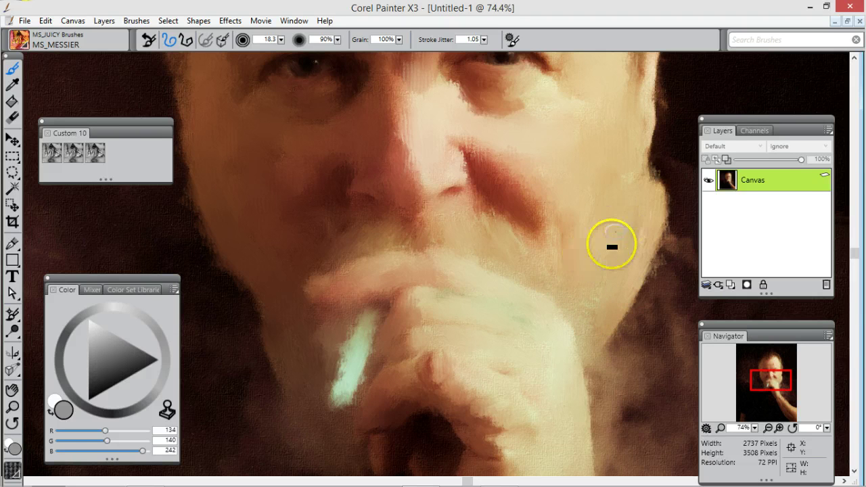
mouse_move(783, 383)
mouse_down()
mouse_move(775, 364)
mouse_move(779, 389)
mouse_move(789, 385)
mouse_move(782, 378)
mouse_up()
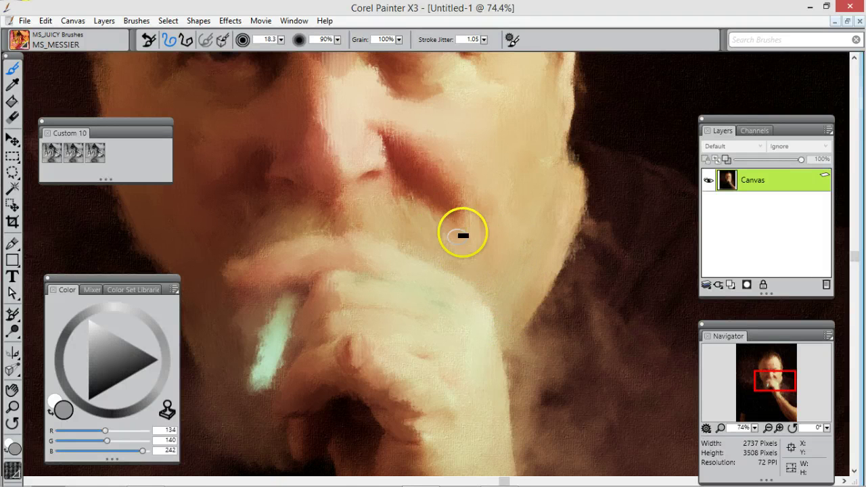
Step: Enlarge the MS_MESSIER brush to 46.2 and blend the hair across the top of the head and down the lit side
drag(781, 403, 772, 361)
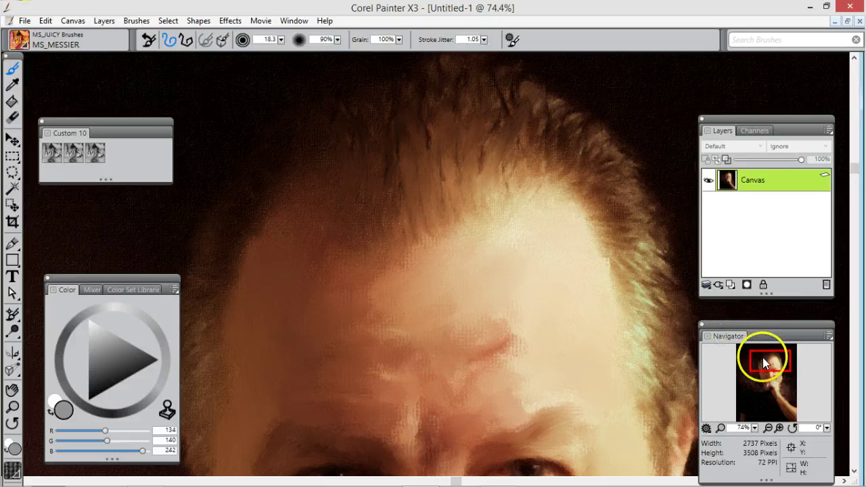
click(754, 428)
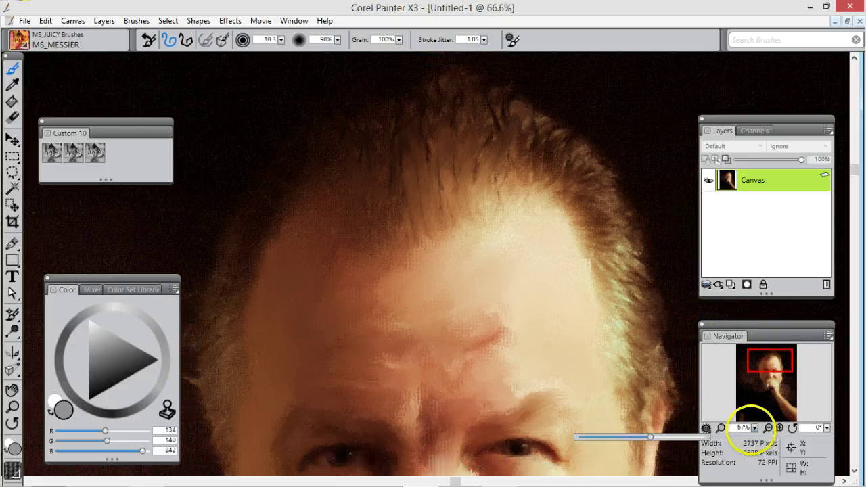
drag(751, 428, 748, 430)
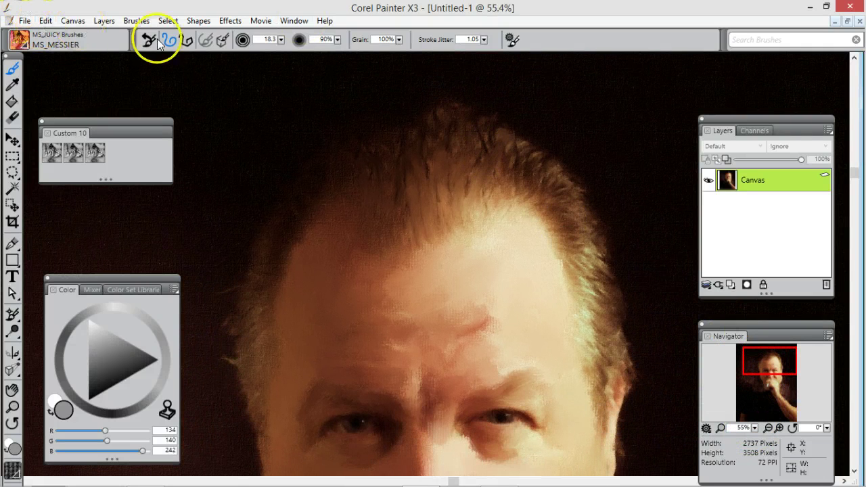
drag(281, 39, 289, 46)
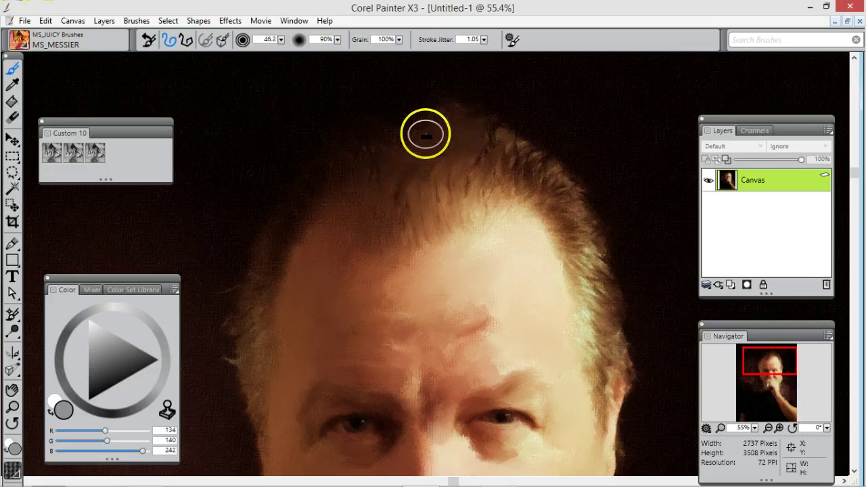
mouse_move(493, 139)
mouse_down()
mouse_move(540, 173)
mouse_move(547, 190)
mouse_move(517, 179)
mouse_move(445, 194)
mouse_move(440, 183)
mouse_move(374, 193)
mouse_move(356, 174)
mouse_up()
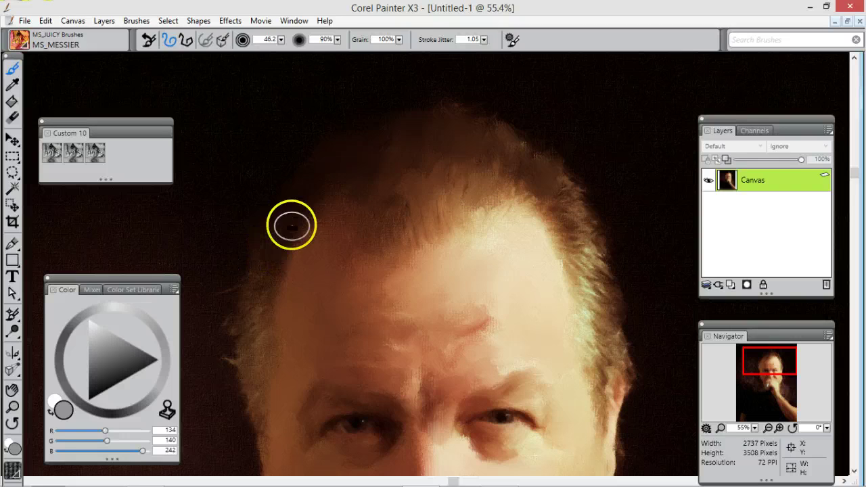
mouse_move(541, 178)
mouse_down()
mouse_move(515, 192)
mouse_move(541, 197)
mouse_move(544, 230)
mouse_move(578, 231)
mouse_move(580, 201)
mouse_move(586, 259)
mouse_move(604, 264)
mouse_move(593, 255)
mouse_move(579, 203)
mouse_move(598, 305)
mouse_move(609, 322)
mouse_move(605, 373)
mouse_up()
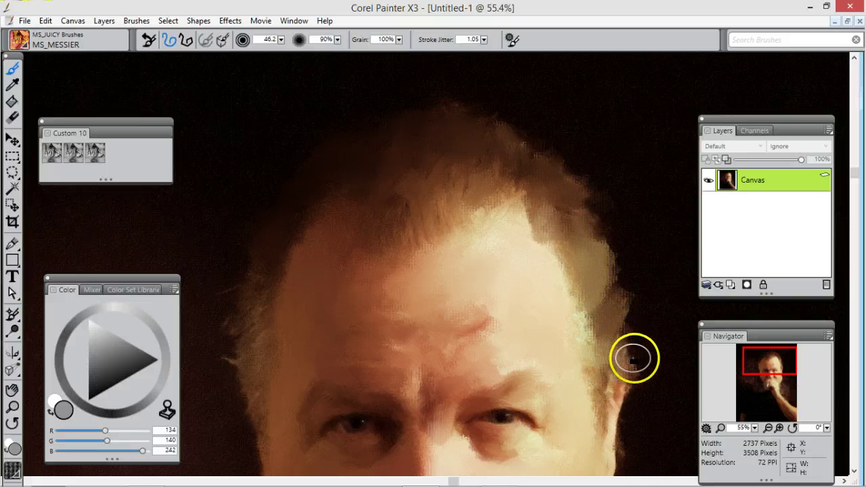
Step: Blend the hair around the lit-side ear and the wispy hair on the shadowed side of the head
drag(771, 365, 773, 369)
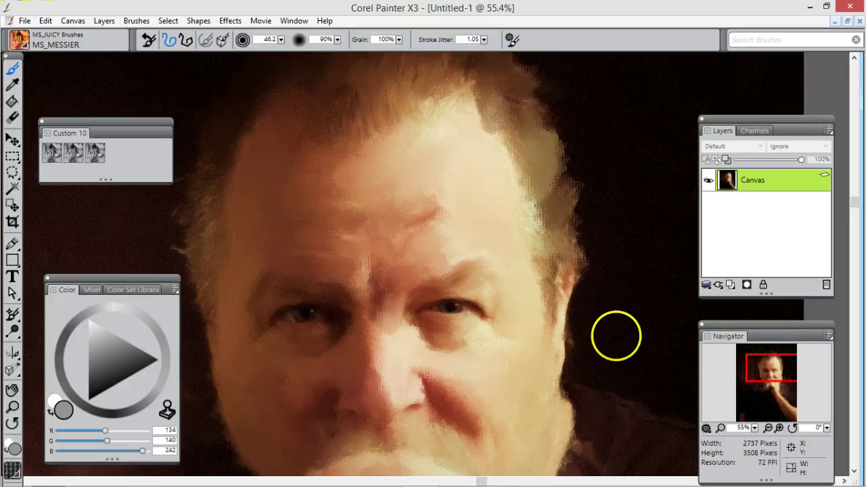
mouse_move(567, 266)
mouse_down()
mouse_move(557, 296)
mouse_move(557, 351)
mouse_move(547, 273)
mouse_move(558, 254)
mouse_up()
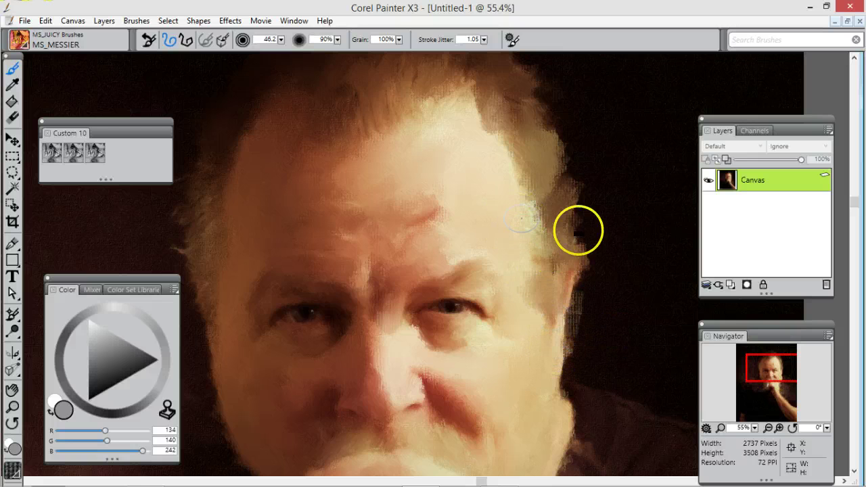
mouse_move(744, 360)
mouse_down()
mouse_move(738, 369)
mouse_move(759, 364)
mouse_up()
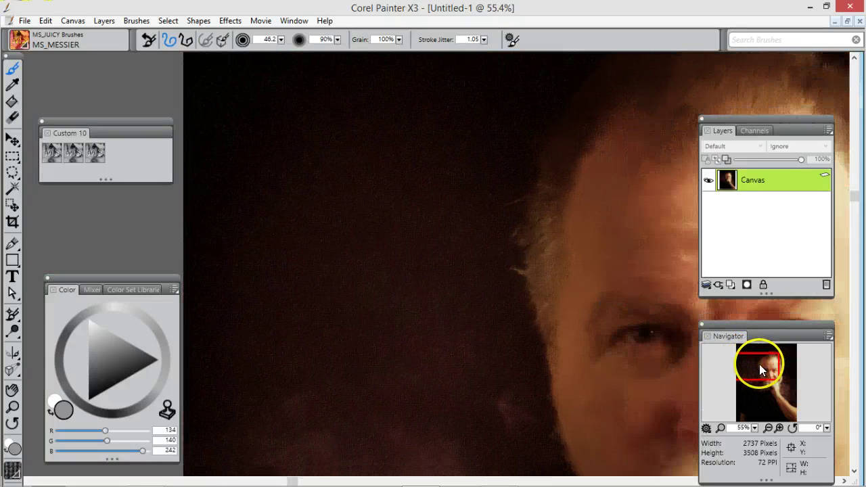
mouse_move(536, 184)
mouse_down()
mouse_move(549, 202)
mouse_move(530, 213)
mouse_move(539, 322)
mouse_move(529, 337)
mouse_move(549, 216)
mouse_move(541, 338)
mouse_move(532, 299)
mouse_move(561, 300)
mouse_up()
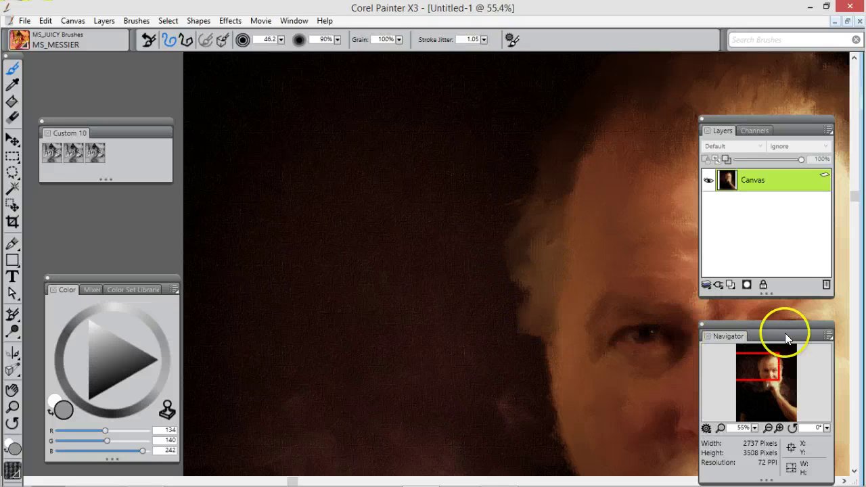
Step: Blend the back of the hand and the wrist with the MS_MESSIER brush at size 46.2
drag(763, 361, 785, 382)
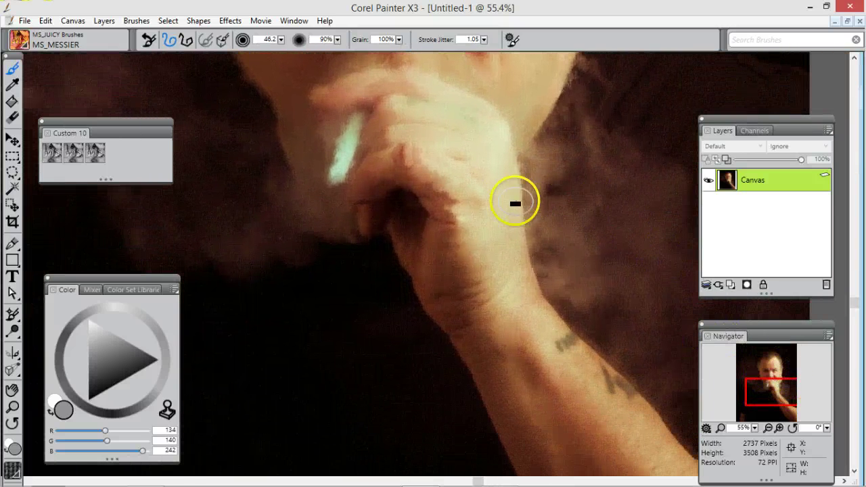
mouse_move(466, 265)
mouse_down()
mouse_move(471, 244)
mouse_move(449, 283)
mouse_move(472, 297)
mouse_move(509, 250)
mouse_up()
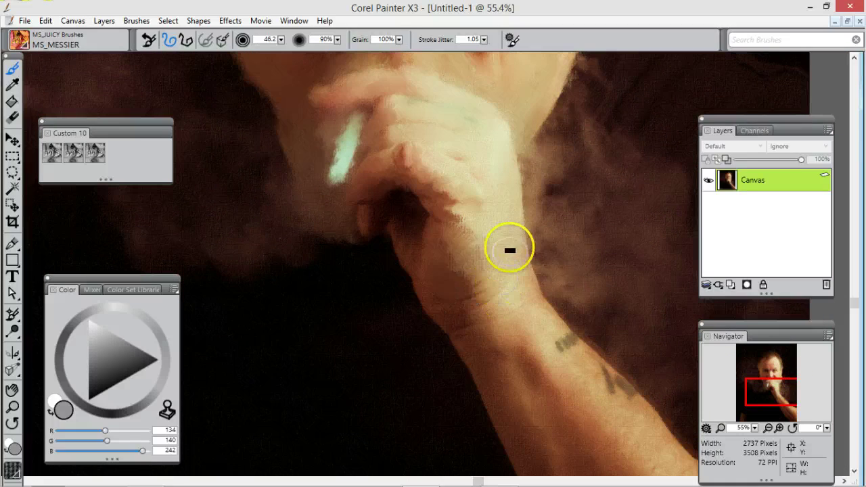
mouse_move(479, 210)
mouse_down()
mouse_move(520, 293)
mouse_move(508, 279)
mouse_move(486, 292)
mouse_move(453, 283)
mouse_move(440, 242)
mouse_move(404, 232)
mouse_move(443, 289)
mouse_move(351, 205)
mouse_move(398, 213)
mouse_move(400, 225)
mouse_move(441, 249)
mouse_up()
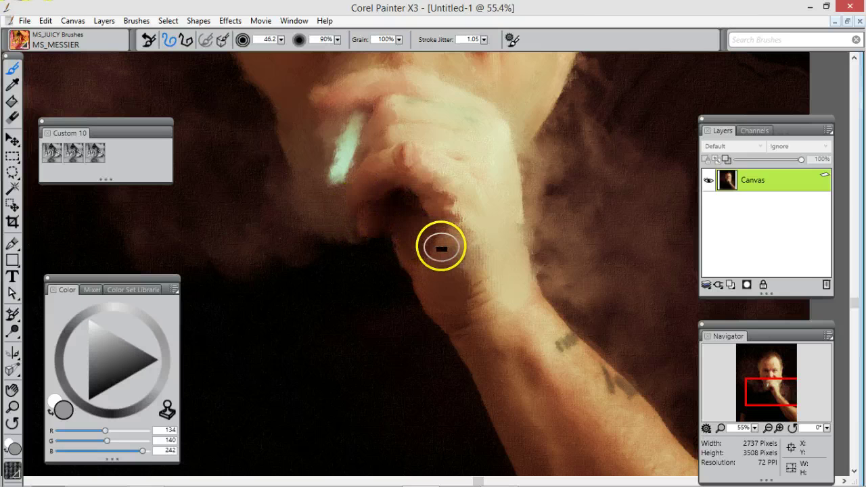
Step: Set the brush size to 105.7 and blend the forearm, painting over its tattoos, down to the elbow
drag(758, 385, 768, 394)
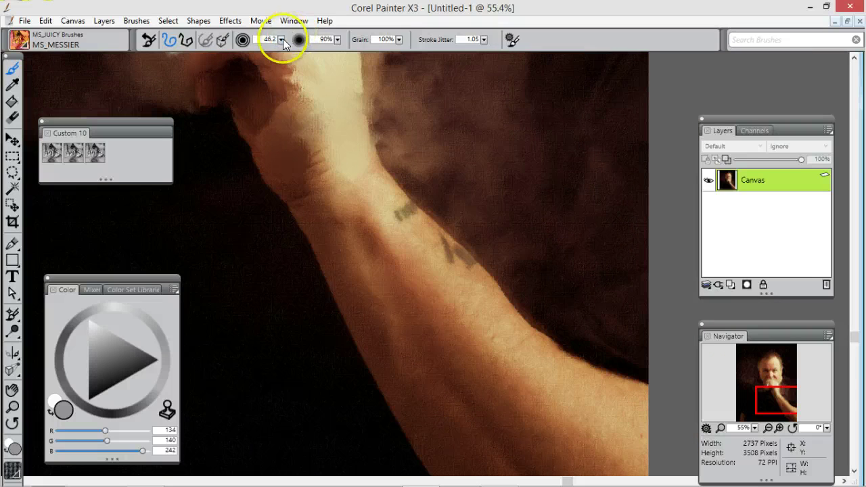
drag(282, 40, 291, 47)
mouse_move(371, 172)
mouse_down()
mouse_move(383, 242)
mouse_move(453, 338)
mouse_move(553, 447)
mouse_move(599, 470)
mouse_move(439, 259)
mouse_move(380, 209)
mouse_move(437, 304)
mouse_move(336, 251)
mouse_move(328, 209)
mouse_move(383, 326)
mouse_up()
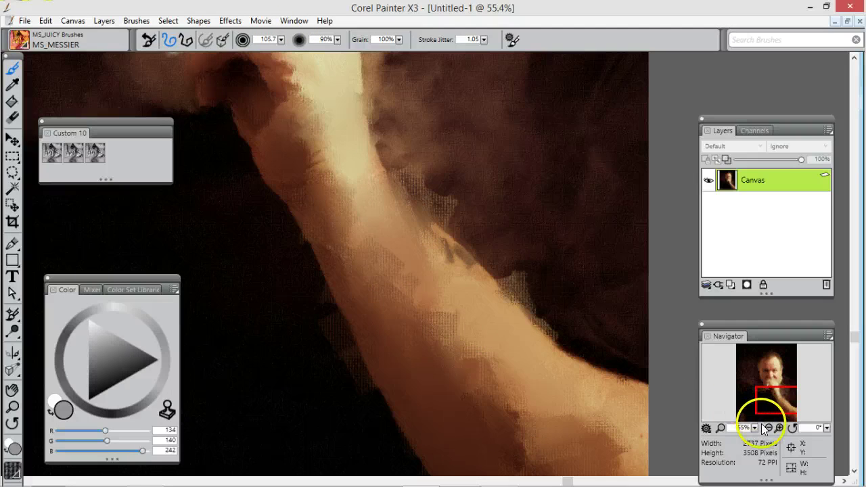
drag(754, 428, 746, 430)
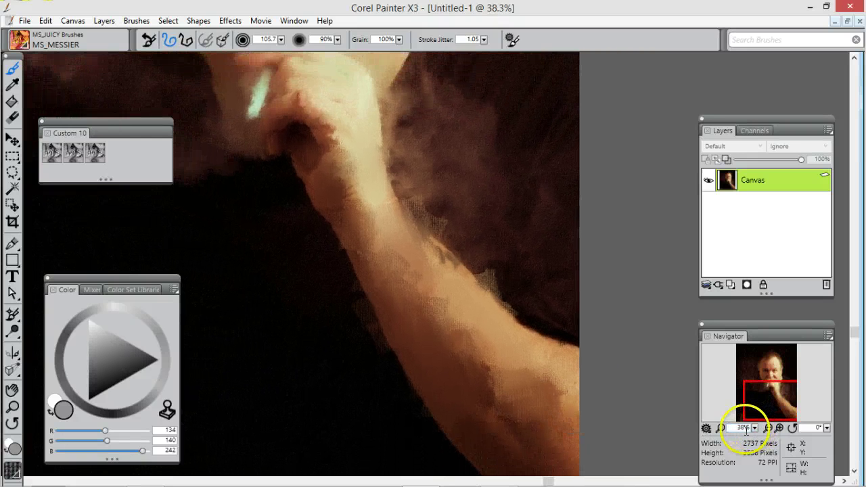
mouse_move(669, 396)
mouse_down()
mouse_move(493, 360)
mouse_move(453, 408)
mouse_move(526, 463)
mouse_move(563, 465)
mouse_move(544, 418)
mouse_move(567, 427)
mouse_move(583, 408)
mouse_move(550, 358)
mouse_up()
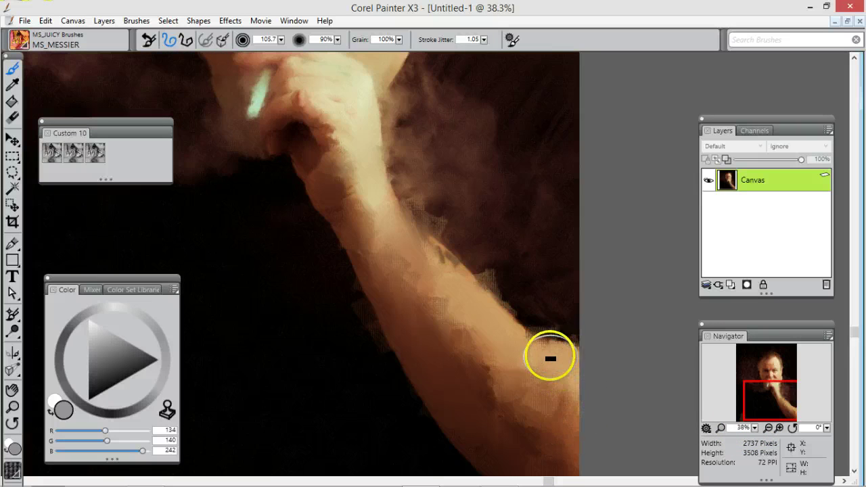
Step: Blend the dark background and shoulder beside the forearm and the smoke on the shadowed side of the face
mouse_move(517, 313)
mouse_down()
mouse_move(502, 154)
mouse_move(490, 128)
mouse_move(428, 118)
mouse_move(419, 106)
mouse_move(407, 131)
mouse_move(428, 162)
mouse_move(465, 190)
mouse_move(465, 232)
mouse_move(553, 253)
mouse_move(543, 197)
mouse_move(568, 193)
mouse_move(543, 290)
mouse_move(576, 292)
mouse_move(564, 297)
mouse_move(511, 252)
mouse_move(506, 261)
mouse_move(527, 298)
mouse_move(555, 311)
mouse_move(553, 304)
mouse_move(629, 272)
mouse_up()
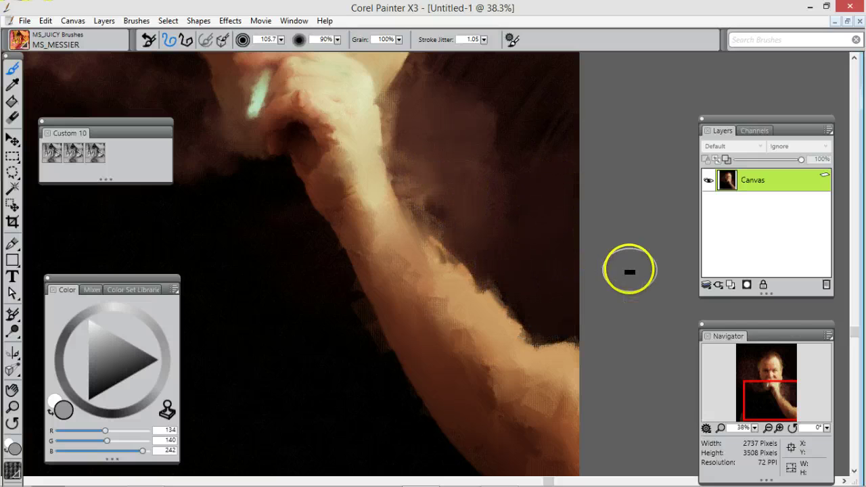
click(781, 379)
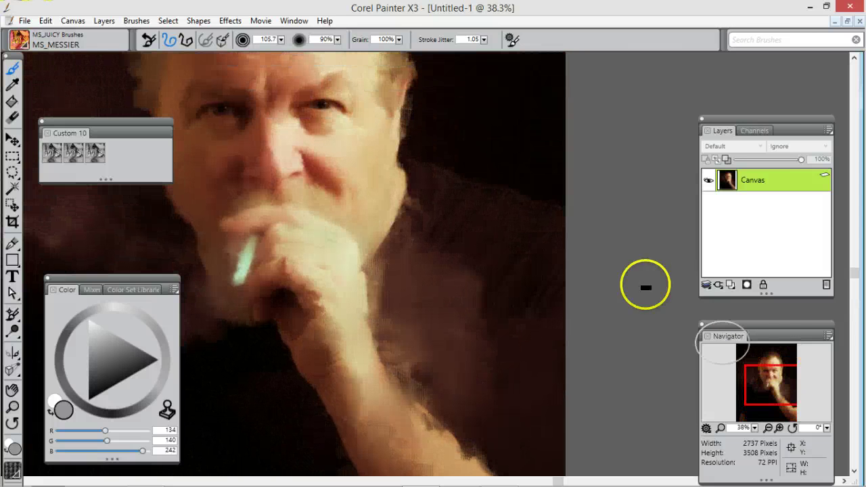
mouse_move(452, 181)
mouse_down()
mouse_move(486, 181)
mouse_move(524, 232)
mouse_move(500, 195)
mouse_move(570, 244)
mouse_up()
mouse_move(519, 274)
mouse_down()
mouse_move(459, 268)
mouse_move(464, 260)
mouse_move(441, 244)
mouse_move(398, 283)
mouse_move(593, 351)
mouse_up()
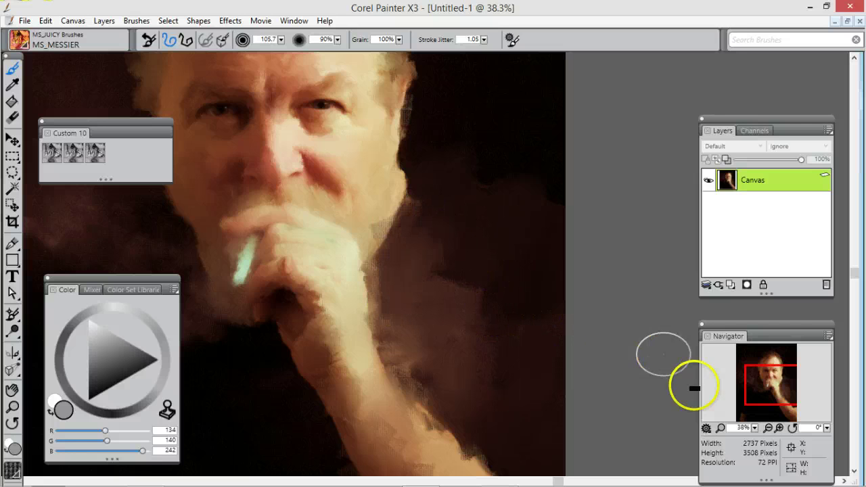
mouse_move(751, 398)
mouse_down()
mouse_move(759, 392)
mouse_move(745, 386)
mouse_up()
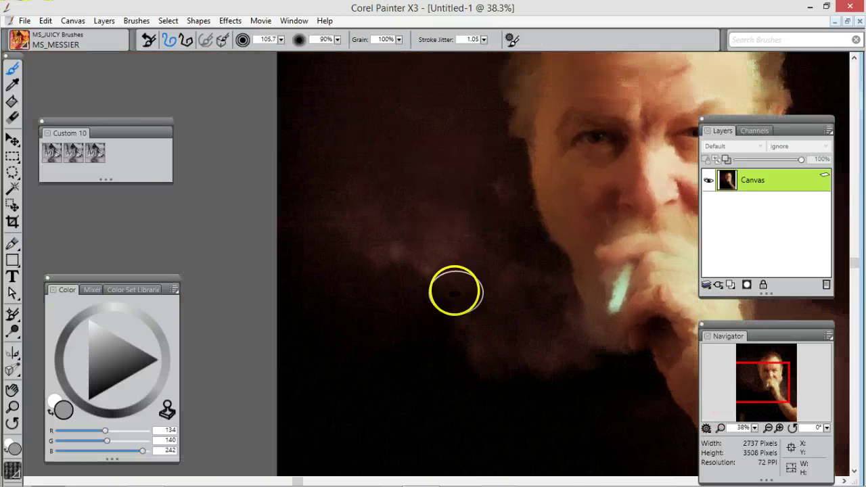
mouse_move(412, 230)
mouse_down()
mouse_move(353, 200)
mouse_move(401, 263)
mouse_move(494, 346)
mouse_move(513, 339)
mouse_move(487, 253)
mouse_move(509, 299)
mouse_move(540, 302)
mouse_move(547, 289)
mouse_move(555, 327)
mouse_move(574, 343)
mouse_move(551, 356)
mouse_move(500, 355)
mouse_move(482, 324)
mouse_move(602, 341)
mouse_move(581, 289)
mouse_move(515, 360)
mouse_move(401, 248)
mouse_up()
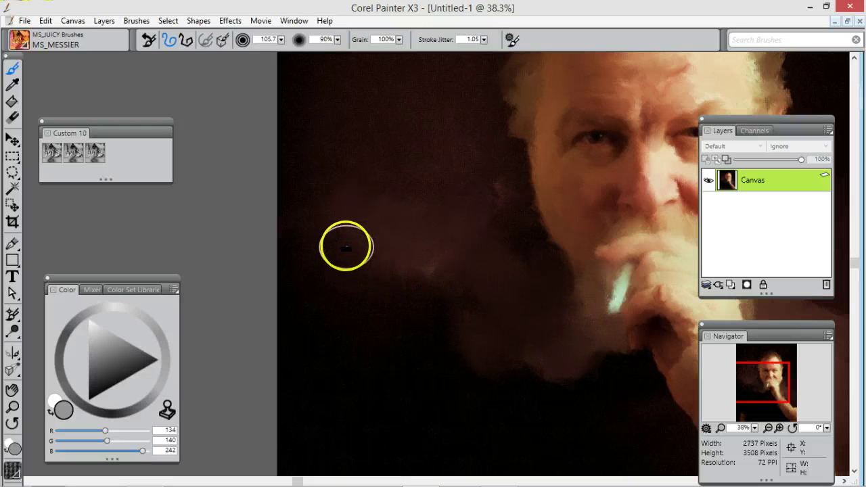
Step: Set the brush size to 258.3 and smooth the dark background on both sides of the head
click(775, 385)
drag(775, 386, 764, 366)
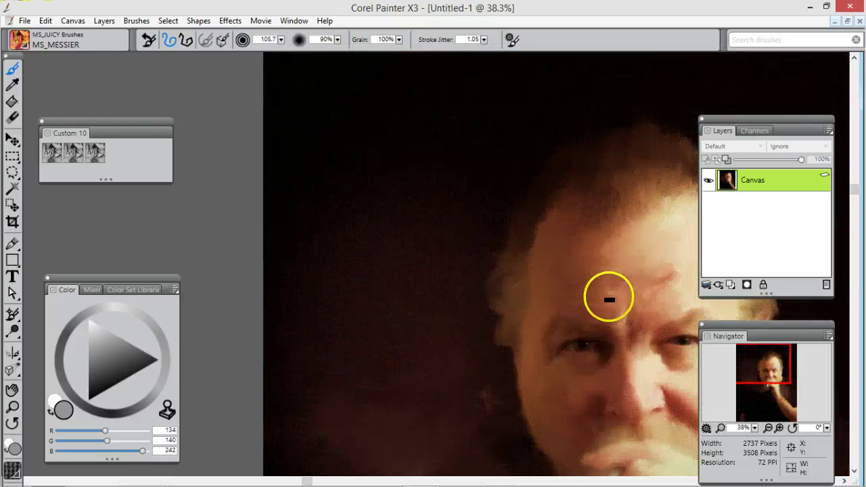
drag(284, 40, 296, 48)
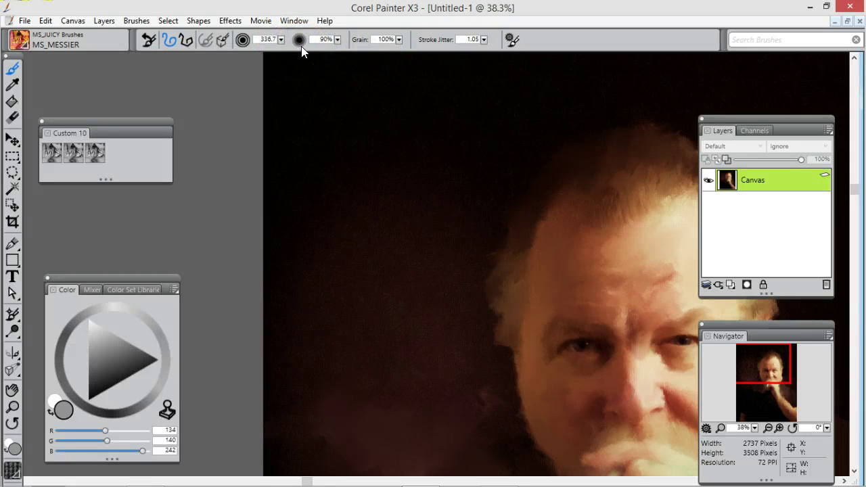
drag(282, 41, 278, 47)
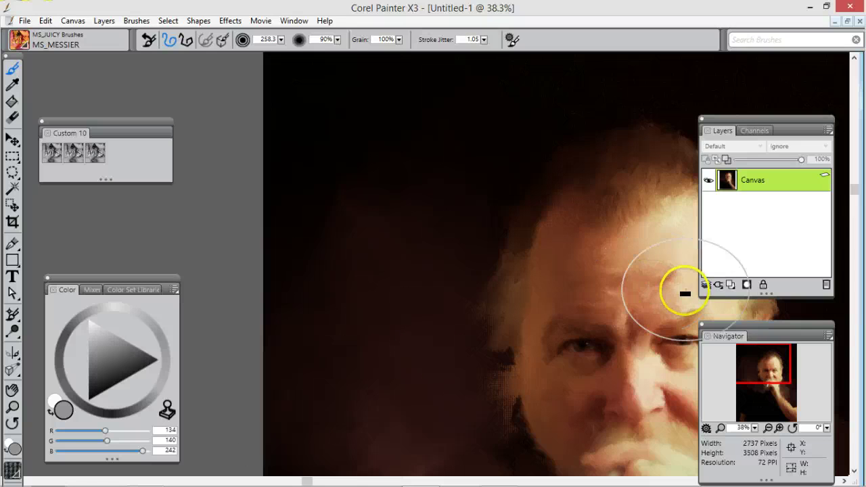
drag(761, 364, 791, 362)
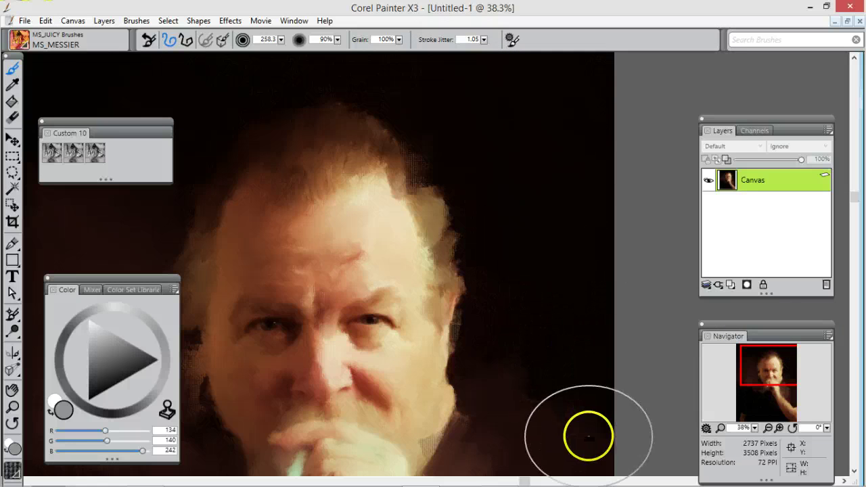
Step: Reduce the brush size to 75.9 and blend the arm in the picture's lower-left corner and the underside of the raised forearm
drag(773, 359, 757, 405)
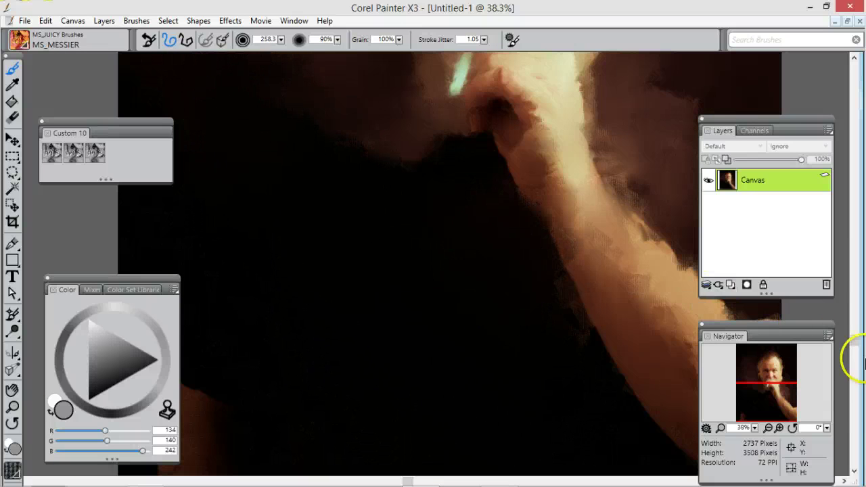
drag(792, 367, 763, 391)
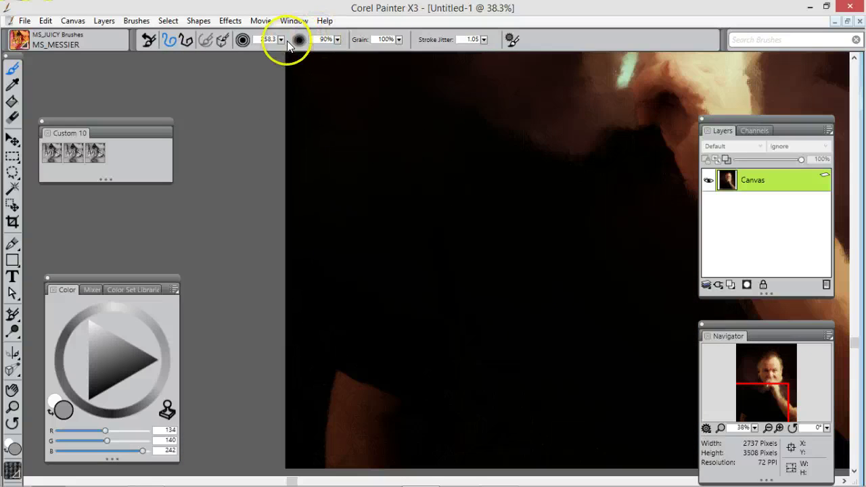
mouse_move(281, 39)
mouse_down()
mouse_move(274, 47)
mouse_move(258, 35)
mouse_up()
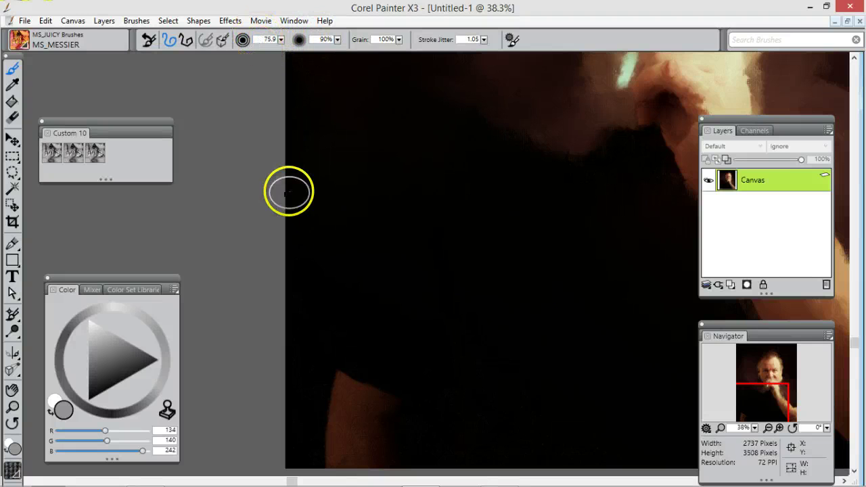
mouse_move(340, 396)
mouse_down()
mouse_move(340, 441)
mouse_move(371, 409)
mouse_move(375, 452)
mouse_up()
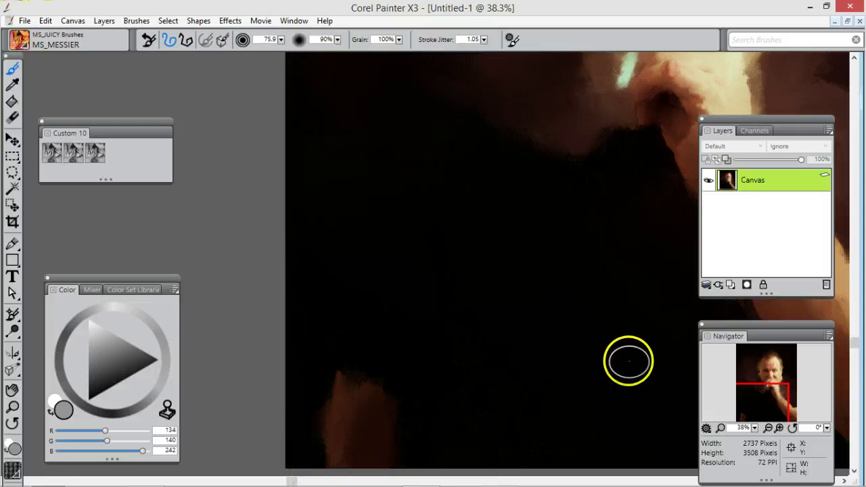
drag(763, 388, 771, 405)
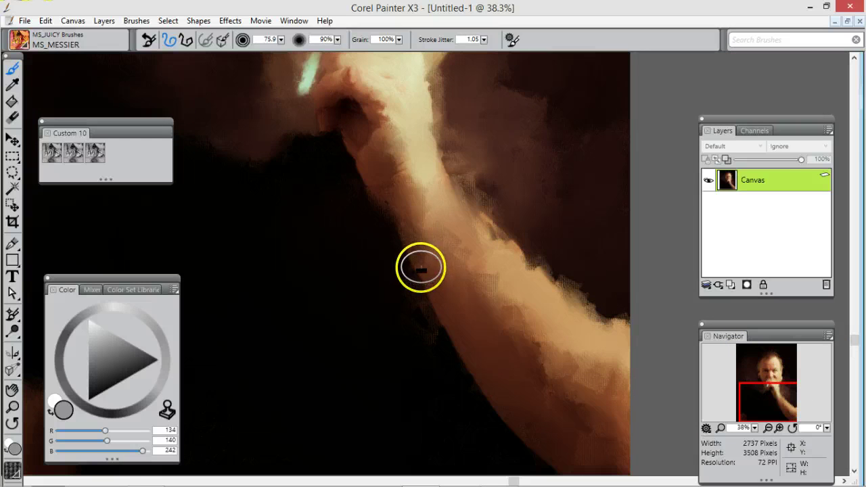
drag(437, 291, 547, 450)
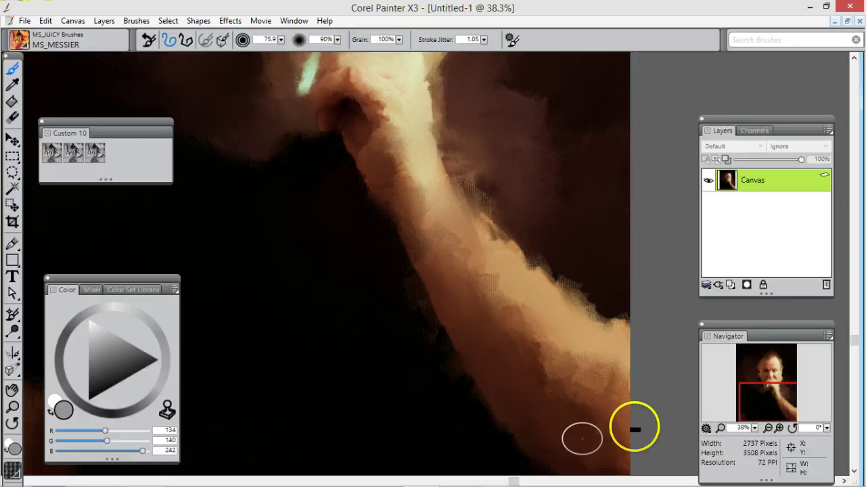
Step: Blend the outline of the hair and head into the dark background with the brush at size 75.9
drag(777, 390, 766, 355)
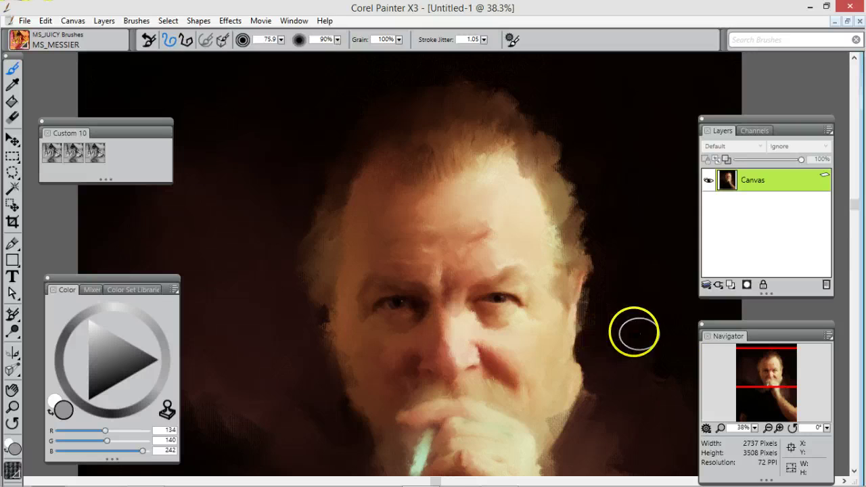
drag(768, 367, 772, 350)
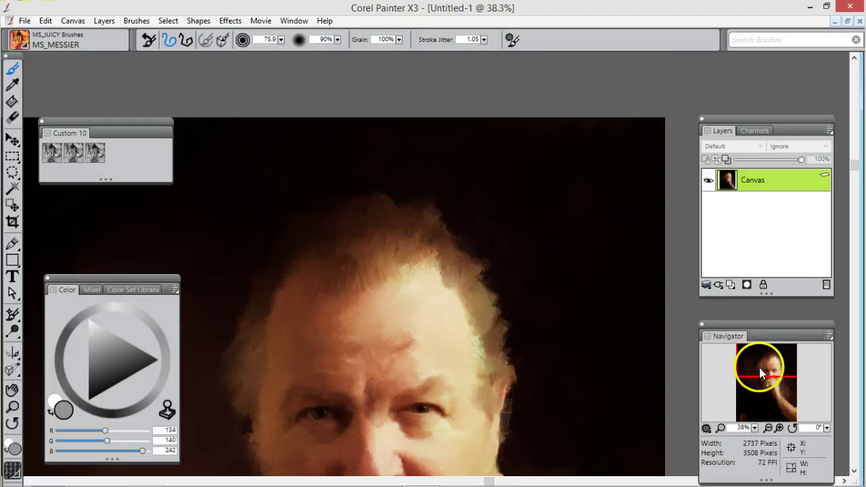
drag(759, 367, 759, 389)
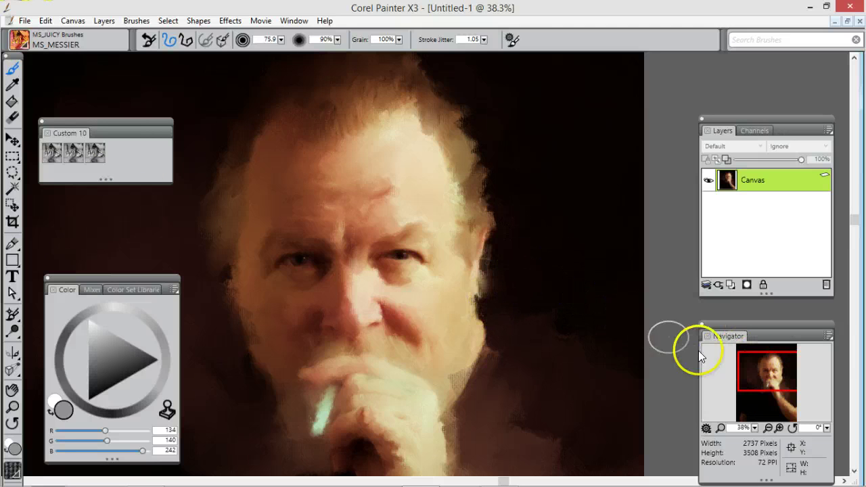
Step: Sign the painting beside the forearm with the MS_SOFT_CONTE brush from MS_JUICY_Portrait_Basics, using a light skin tone sampled from the hand
drag(757, 381, 735, 376)
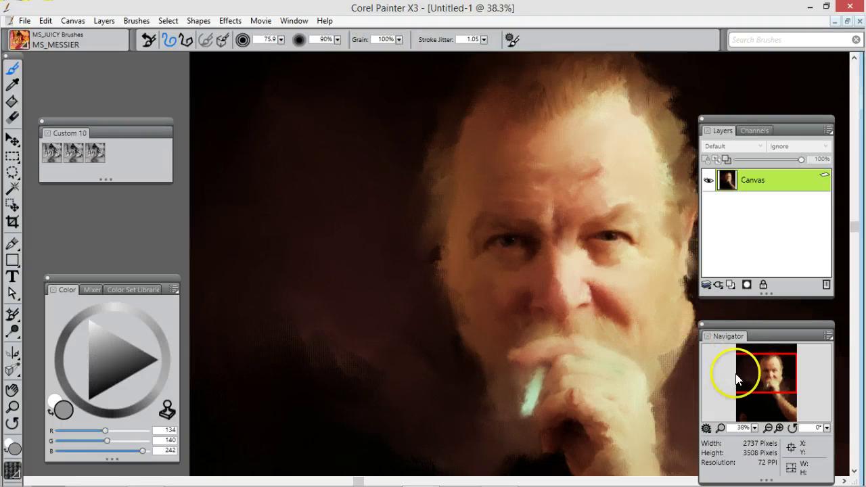
drag(757, 373, 763, 384)
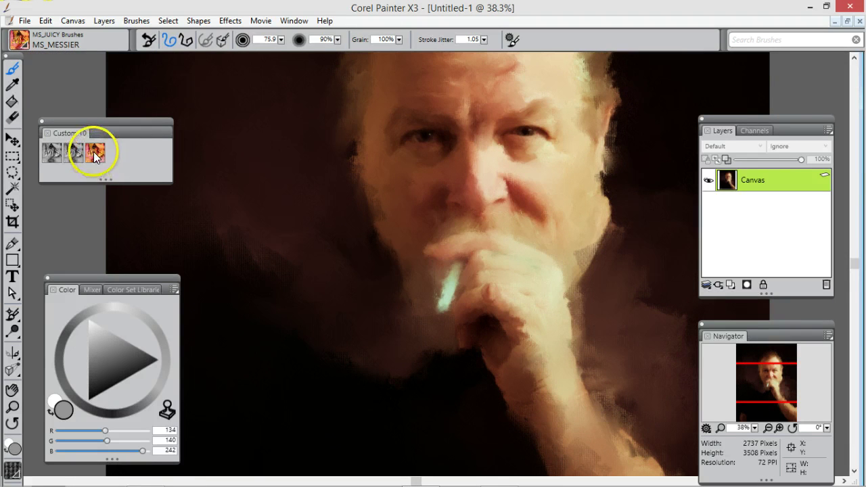
click(20, 40)
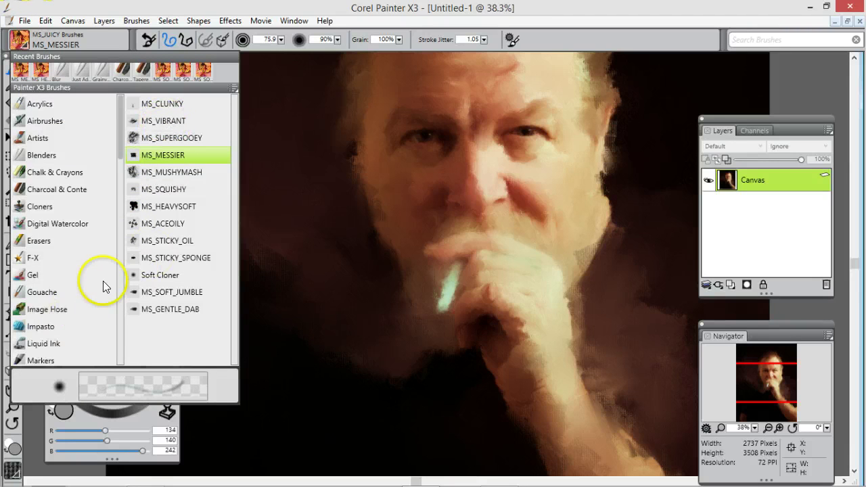
mouse_move(119, 155)
mouse_down()
mouse_move(115, 357)
mouse_move(107, 369)
mouse_up()
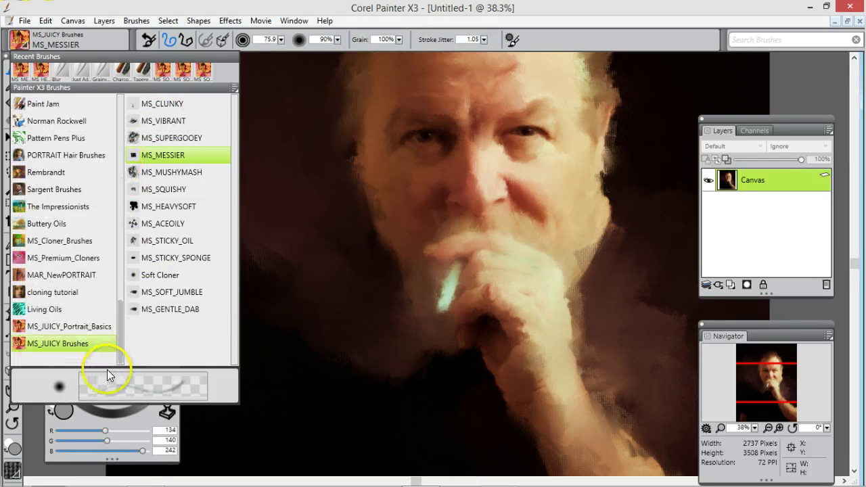
click(73, 328)
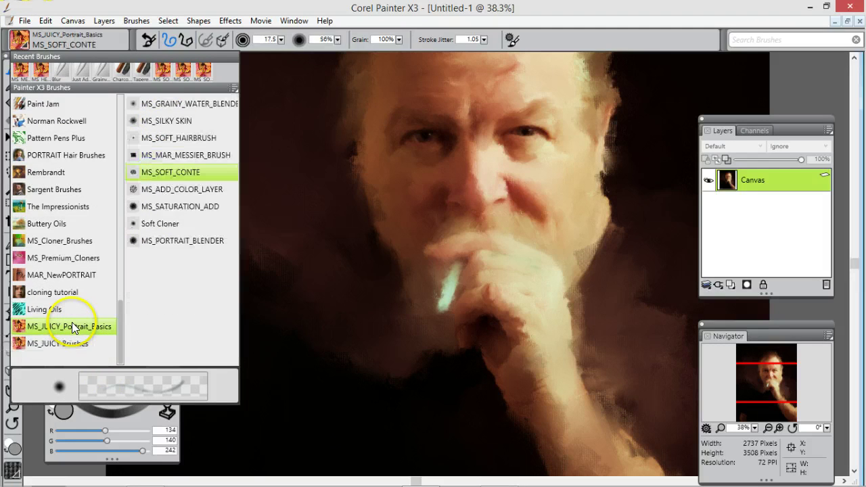
click(191, 176)
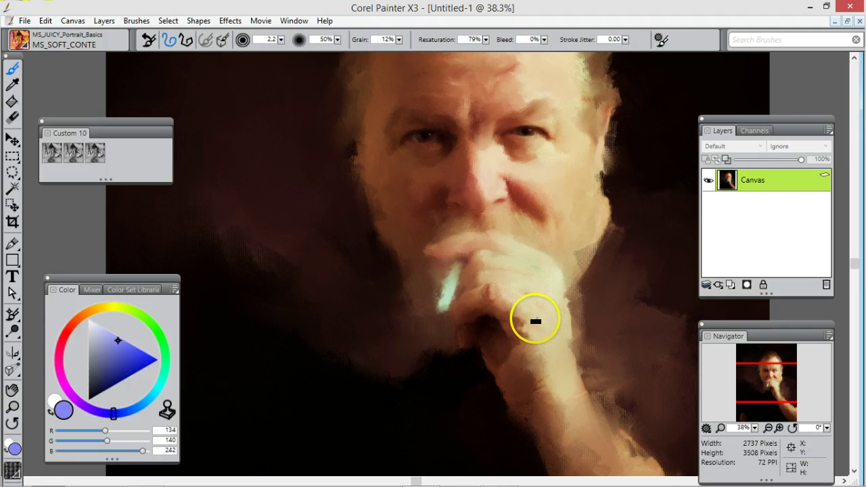
alt+click(548, 312)
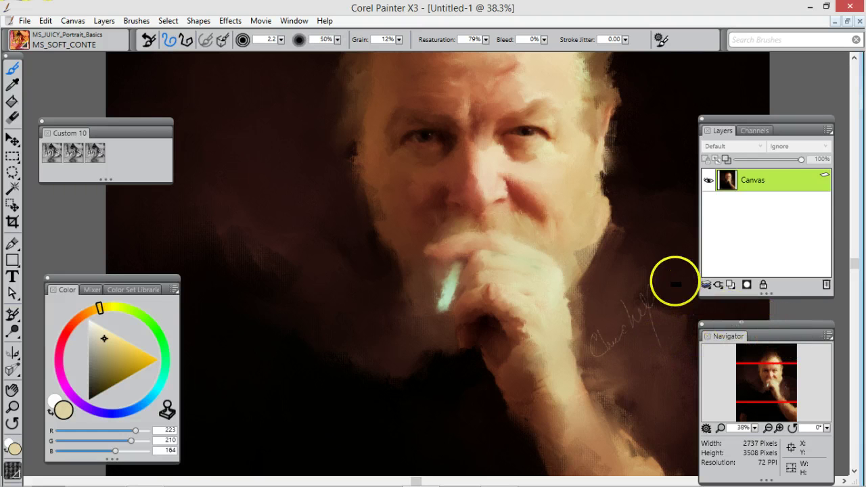
Step: Apply a surface texture based on Original Luminance, with the amount at 30% and the shine at 0%
drag(758, 378, 761, 365)
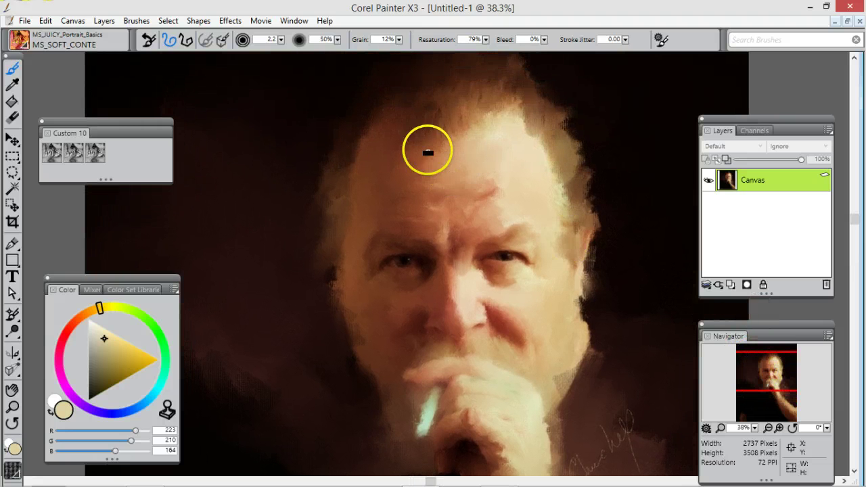
click(232, 22)
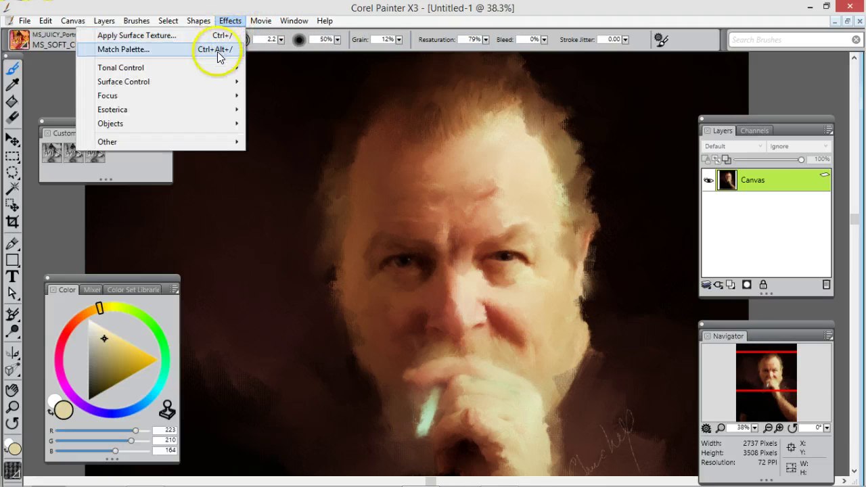
mouse_move(218, 82)
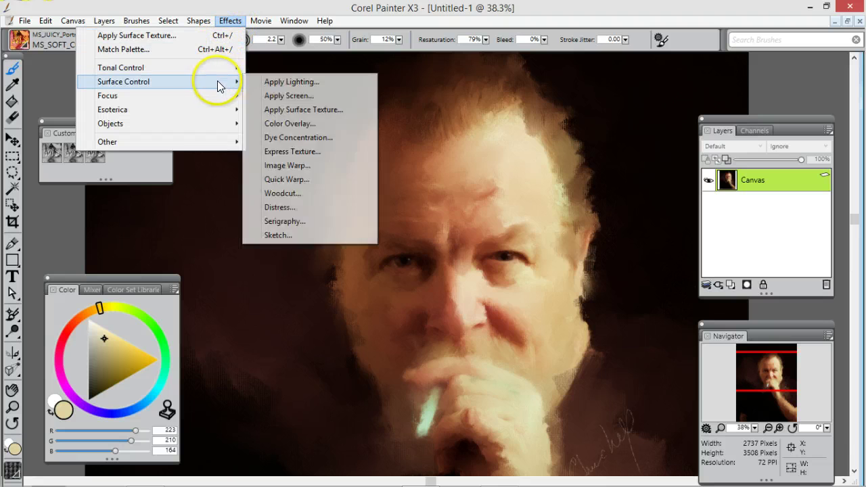
click(323, 110)
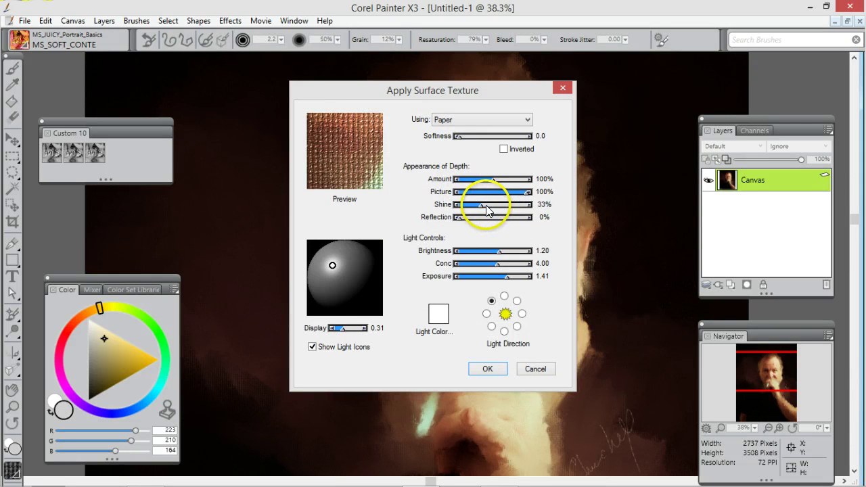
drag(487, 207, 474, 180)
click(527, 121)
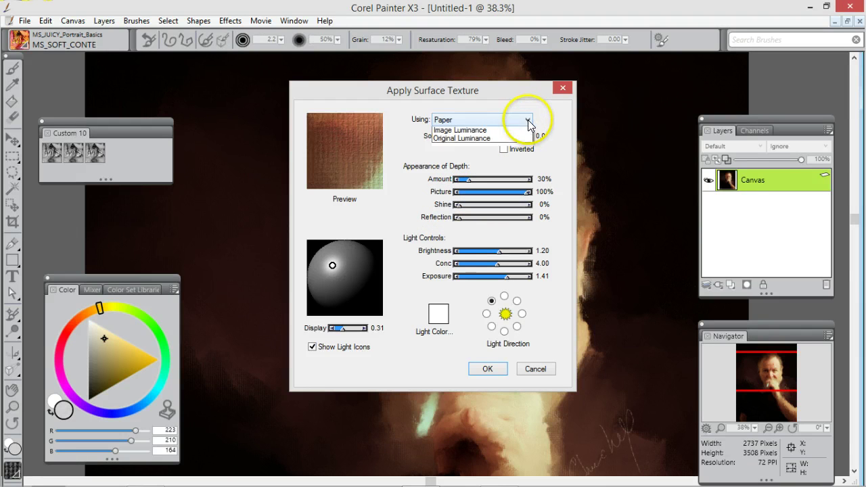
click(517, 147)
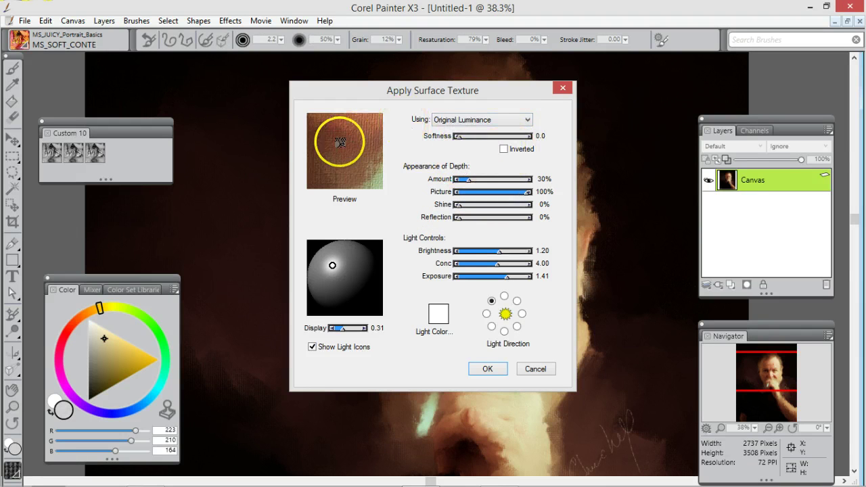
drag(342, 139, 353, 154)
click(486, 370)
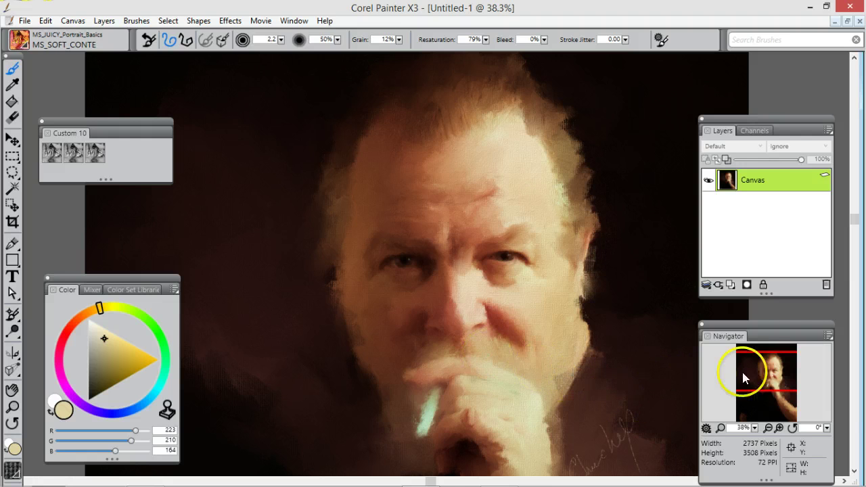
Step: Set the brush size to 7.5 and handwrite "Bye!" with a small smiley face on the dark shirt
drag(759, 369, 750, 396)
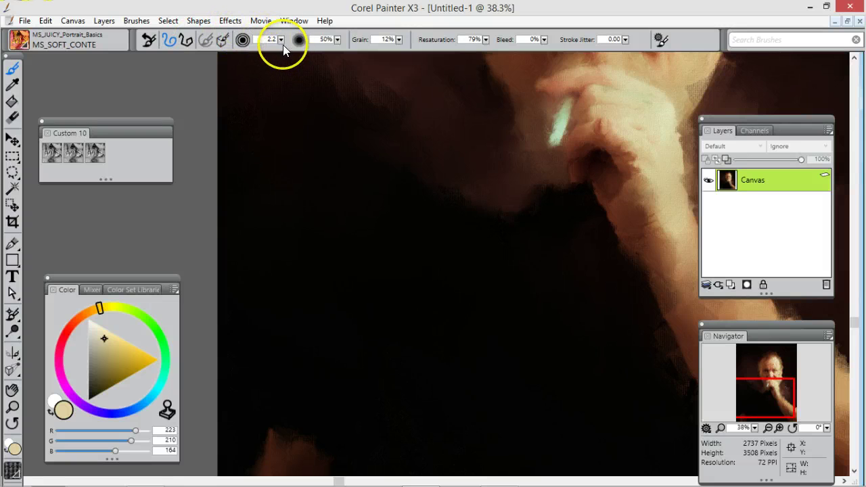
drag(281, 46, 303, 54)
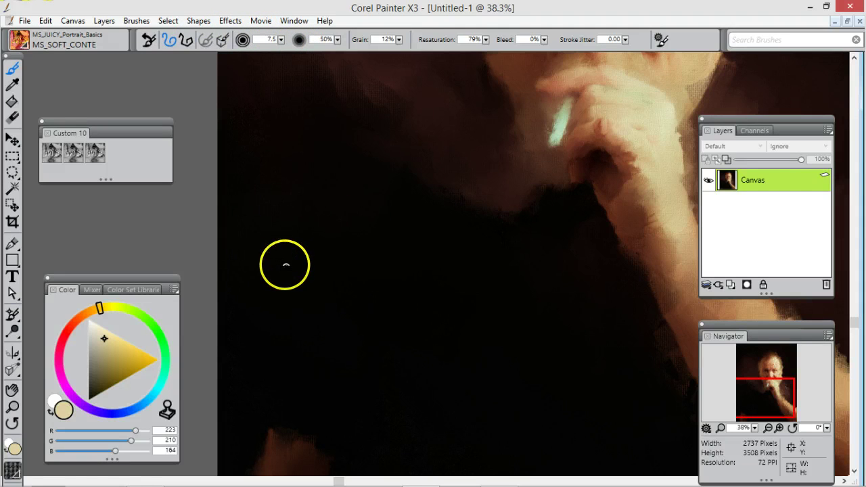
drag(273, 274, 313, 345)
mouse_move(253, 286)
mouse_down()
mouse_move(321, 284)
mouse_move(319, 330)
mouse_move(350, 276)
mouse_move(385, 308)
mouse_move(410, 244)
mouse_move(422, 276)
mouse_up()
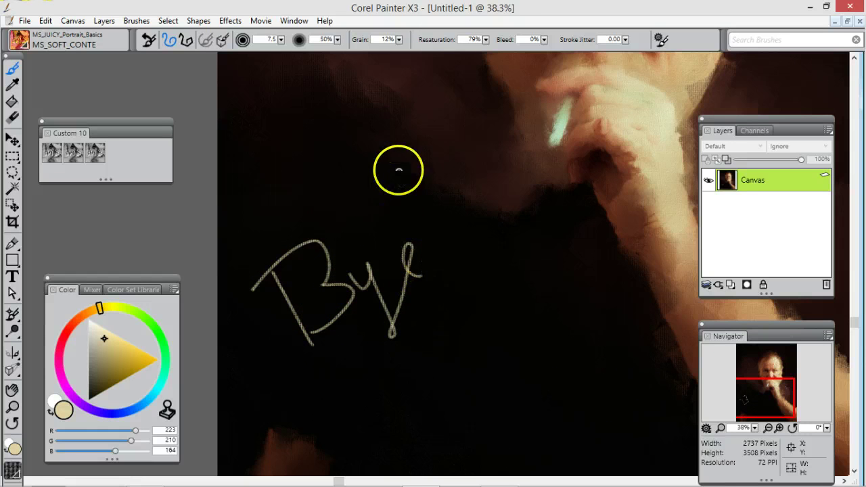
drag(398, 169, 436, 228)
drag(465, 278, 470, 280)
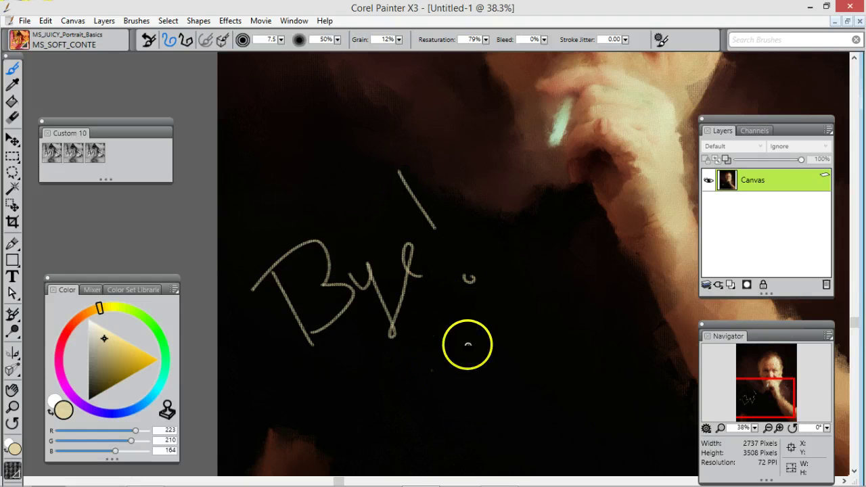
drag(446, 401, 518, 374)
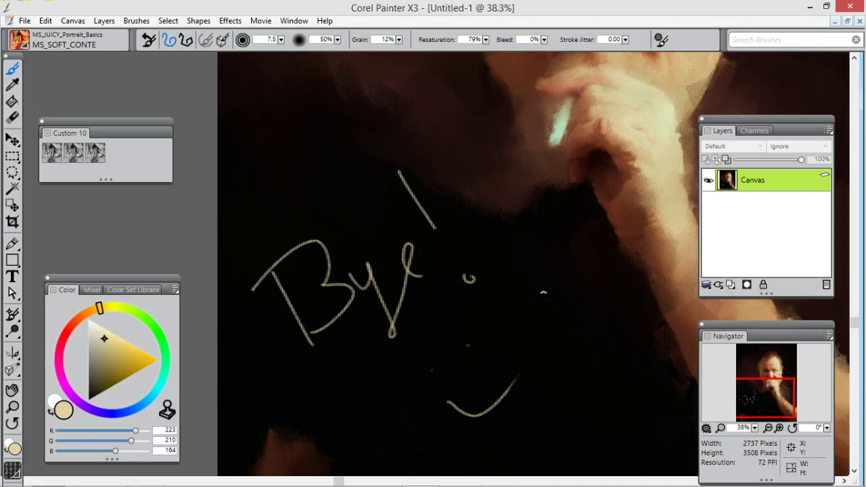